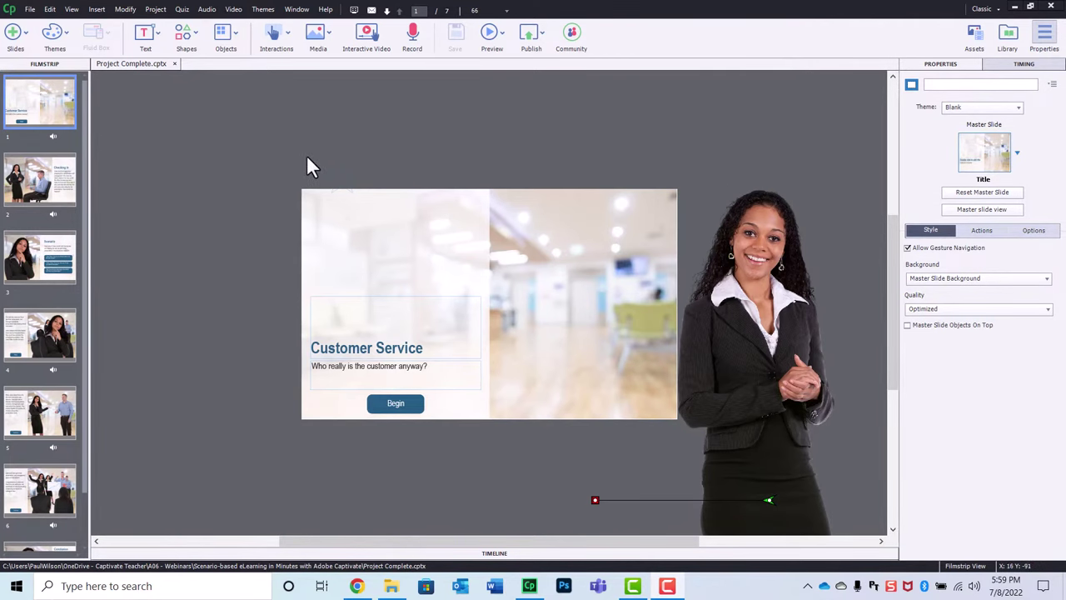
Open the Skin Editor, preview the playback control, then switch the playbar back off
left_click(155, 9)
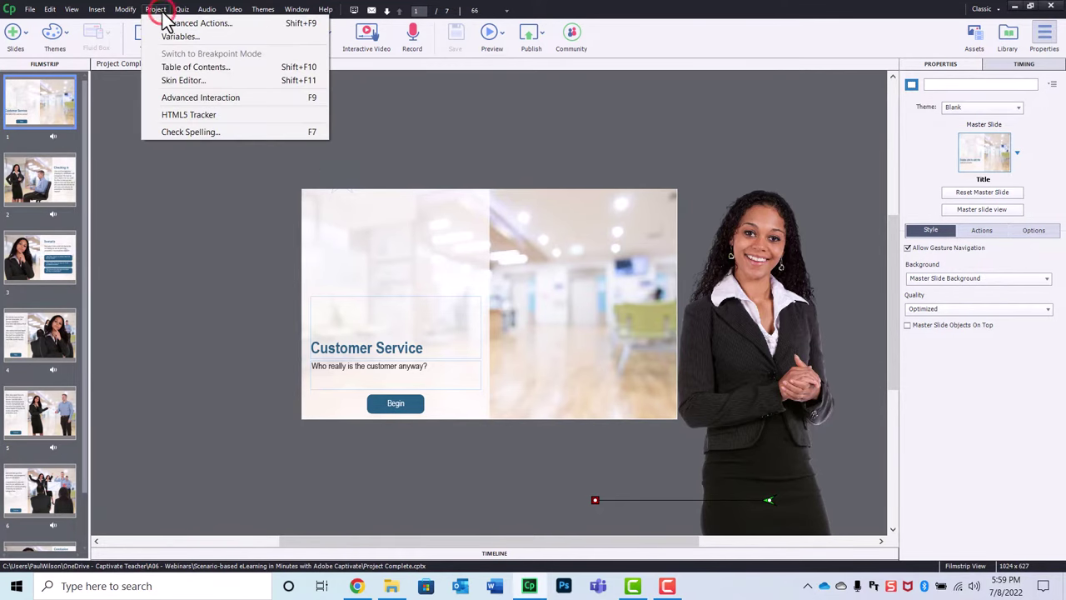
left_click(182, 81)
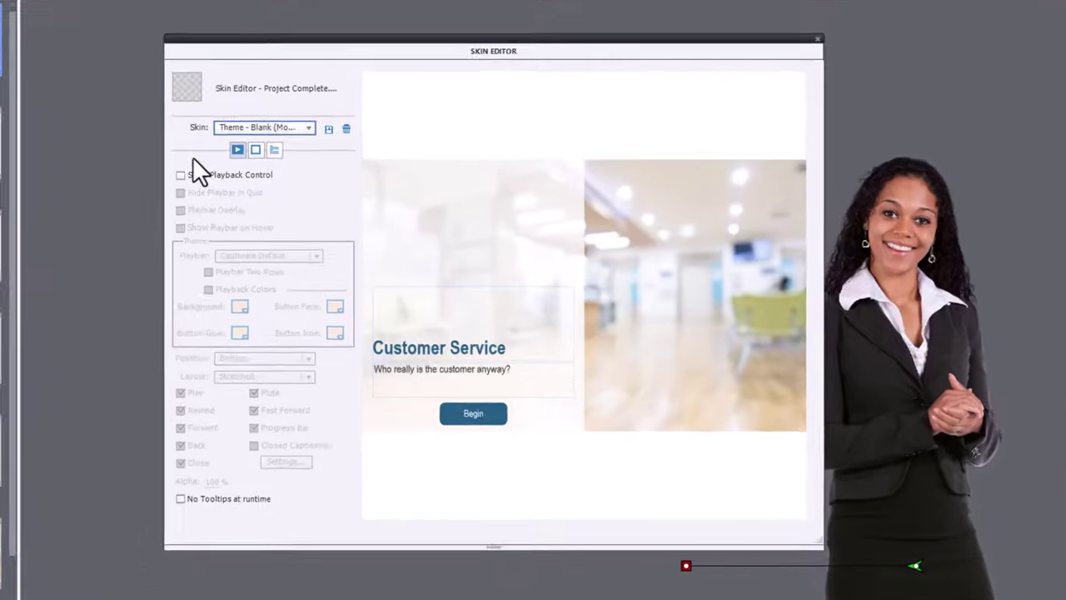
left_click(211, 202)
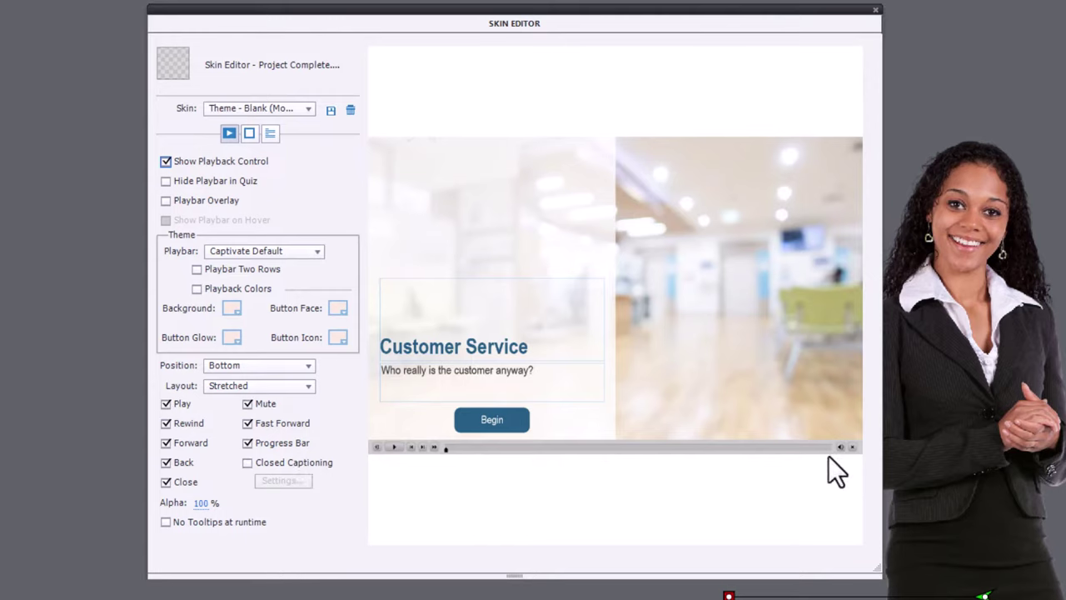
left_click(167, 160)
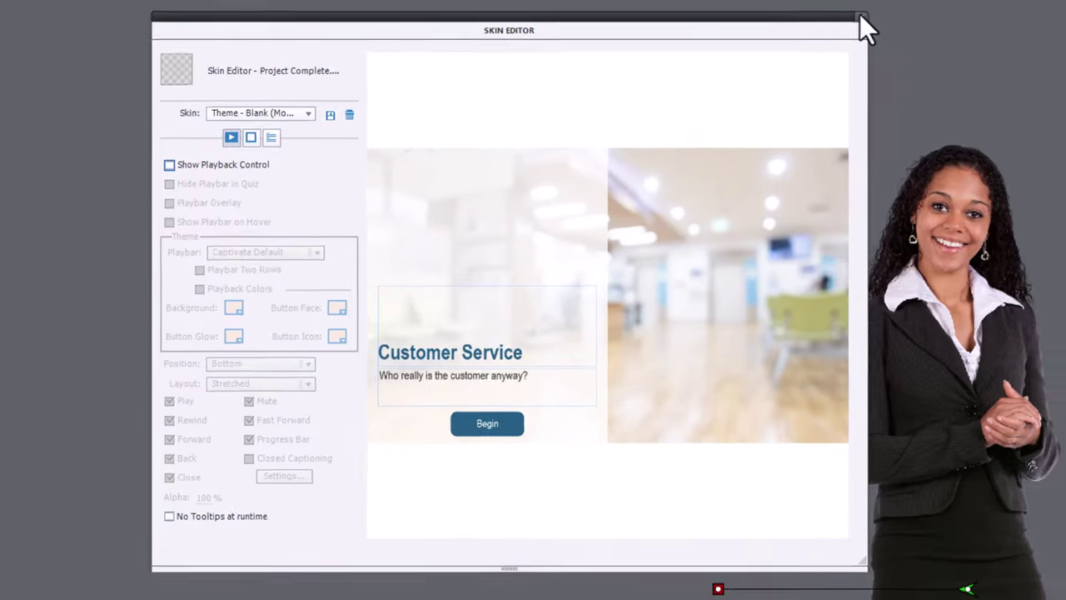
Close the Skin Editor and import both CC icon PNGs from the desktop beside the slide
left_click(855, 18)
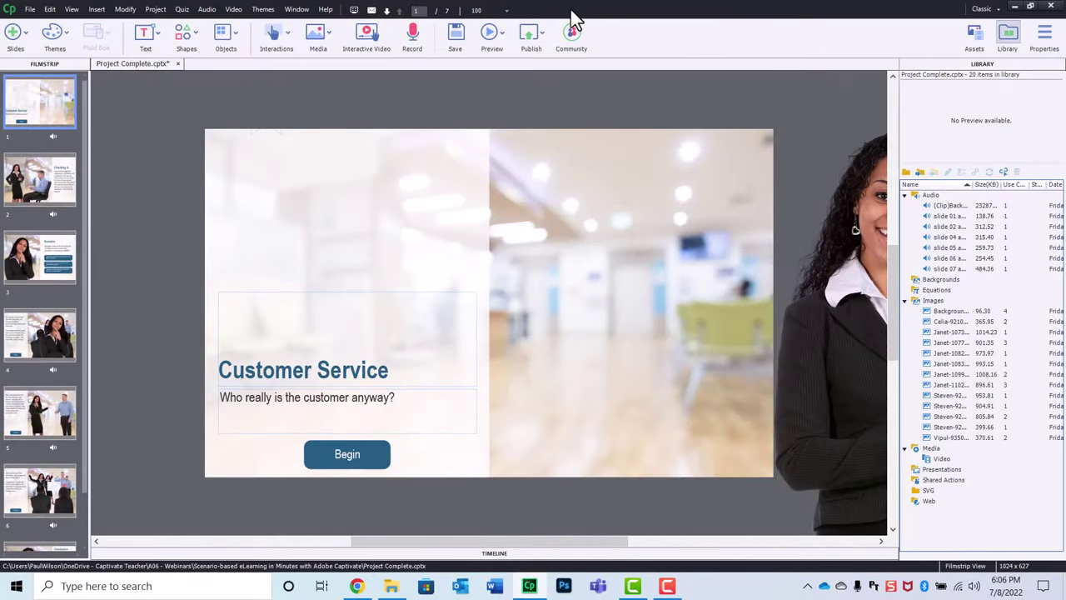
left_click_drag(571, 11, 823, 38)
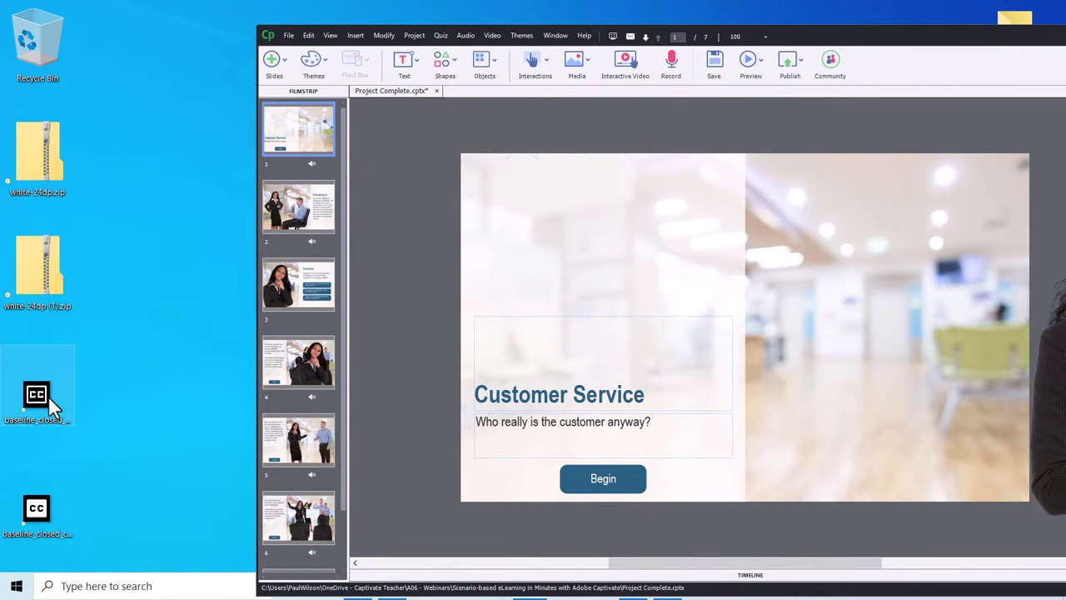
left_click_drag(142, 385, 33, 528)
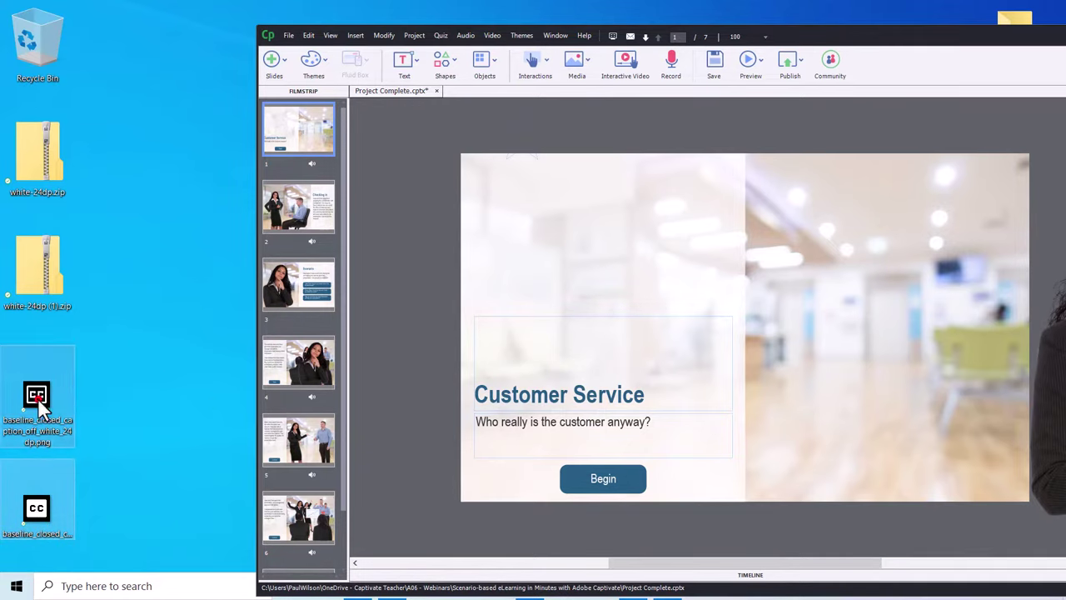
left_click_drag(49, 397, 411, 215)
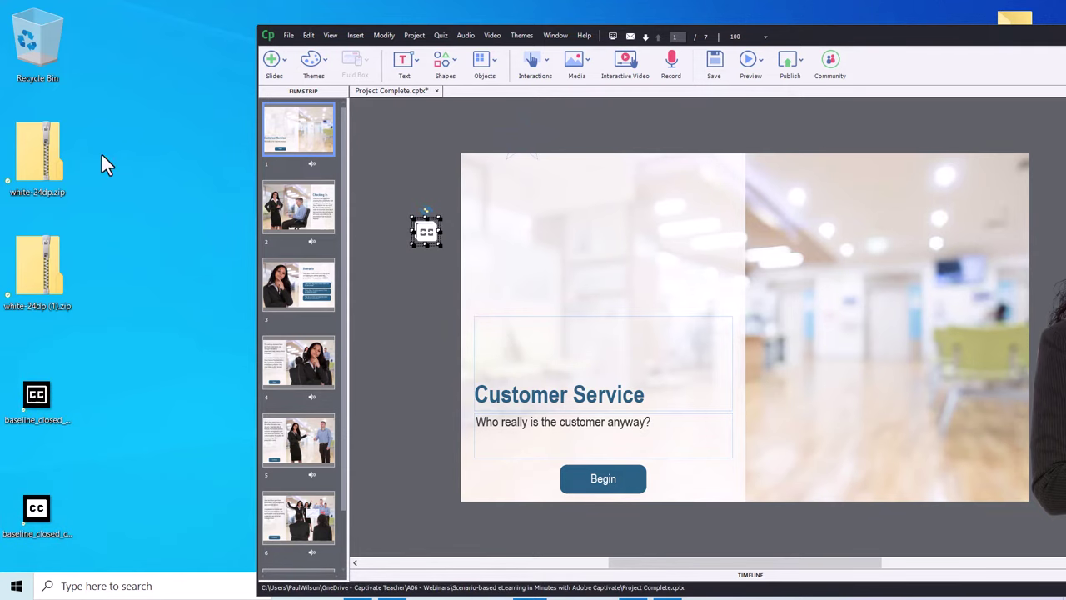
Delete the leftover desktop files and maximize Captivate again
left_click_drag(125, 144, 31, 529)
left_click_drag(55, 141, 58, 48)
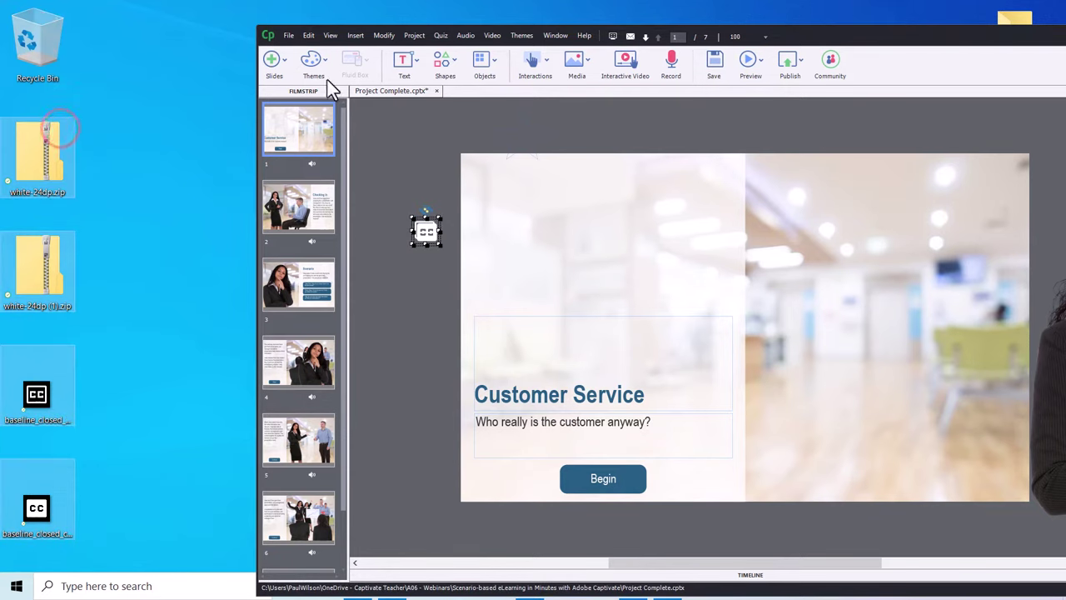
double_click(841, 33)
left_click(125, 368)
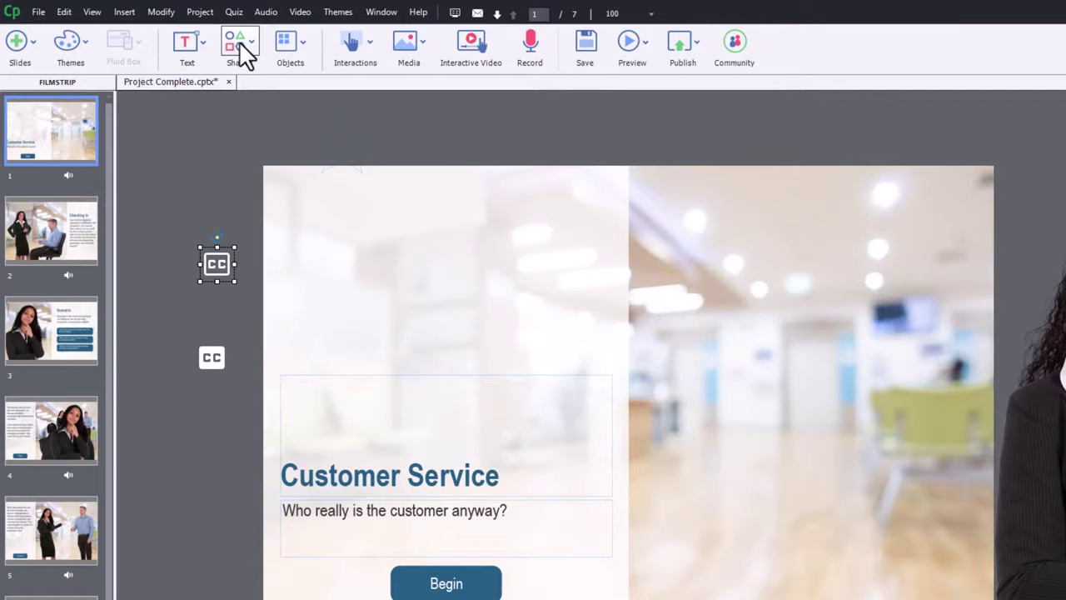
Draw a small square left of Begin and paste the Begin button's appearance onto it
left_click(240, 48)
left_click(240, 101)
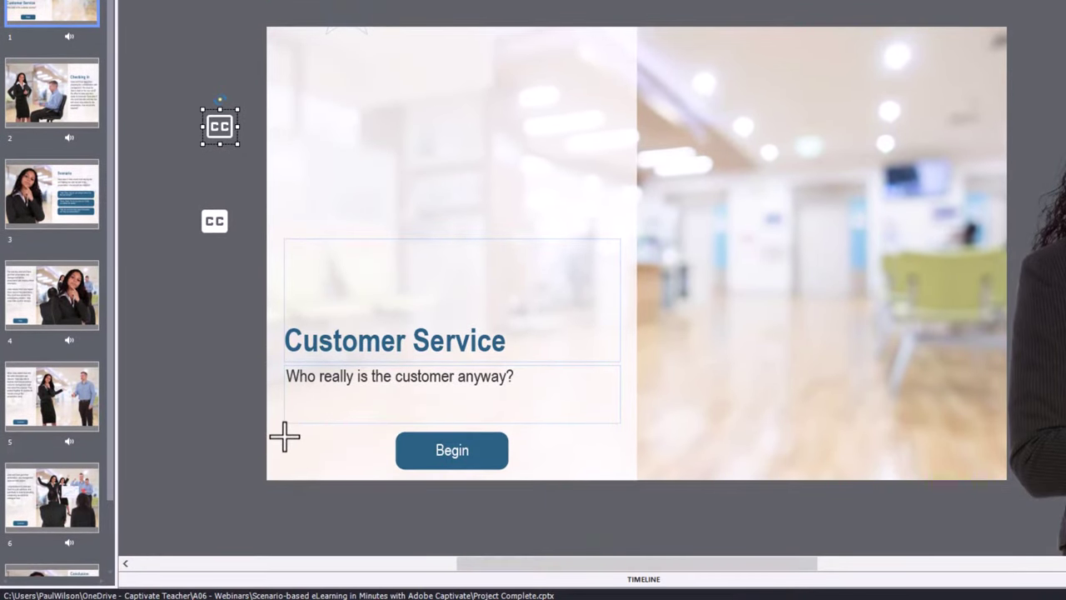
left_click_drag(284, 434, 321, 464)
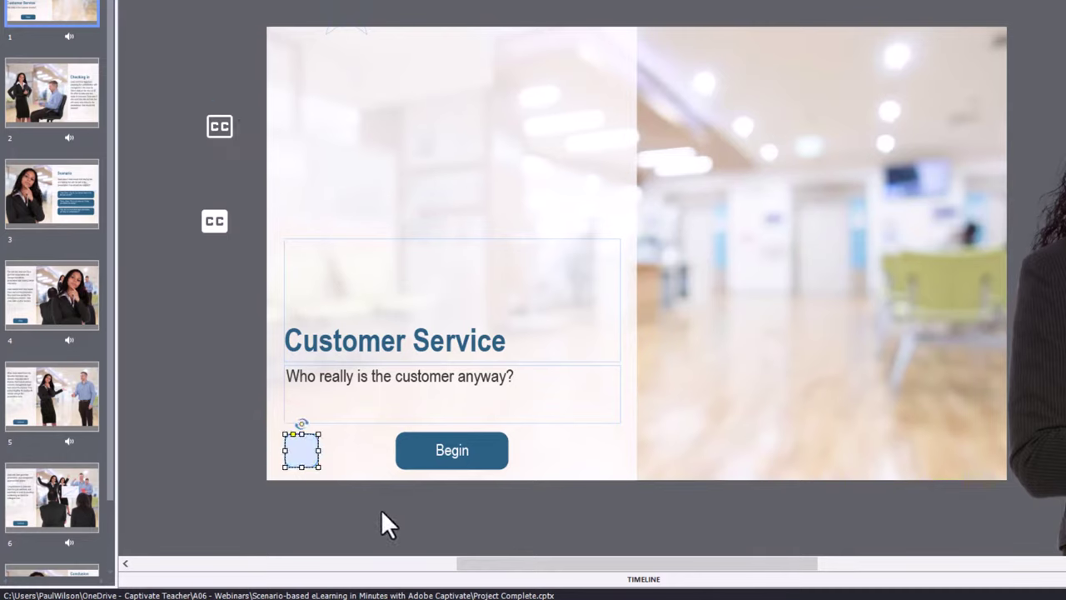
left_click(450, 448)
right_click(451, 451)
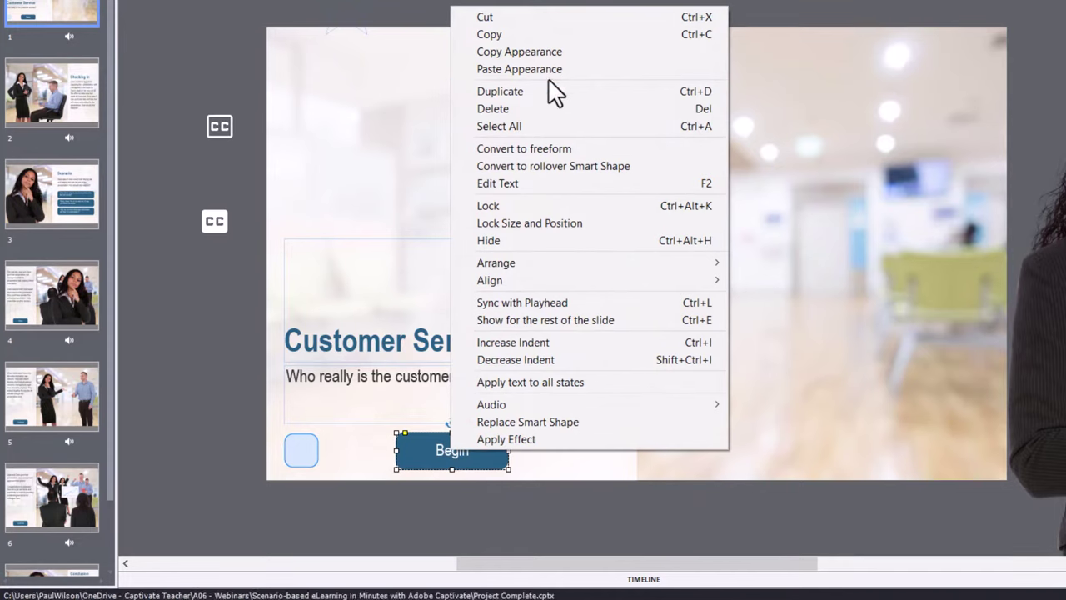
left_click(537, 51)
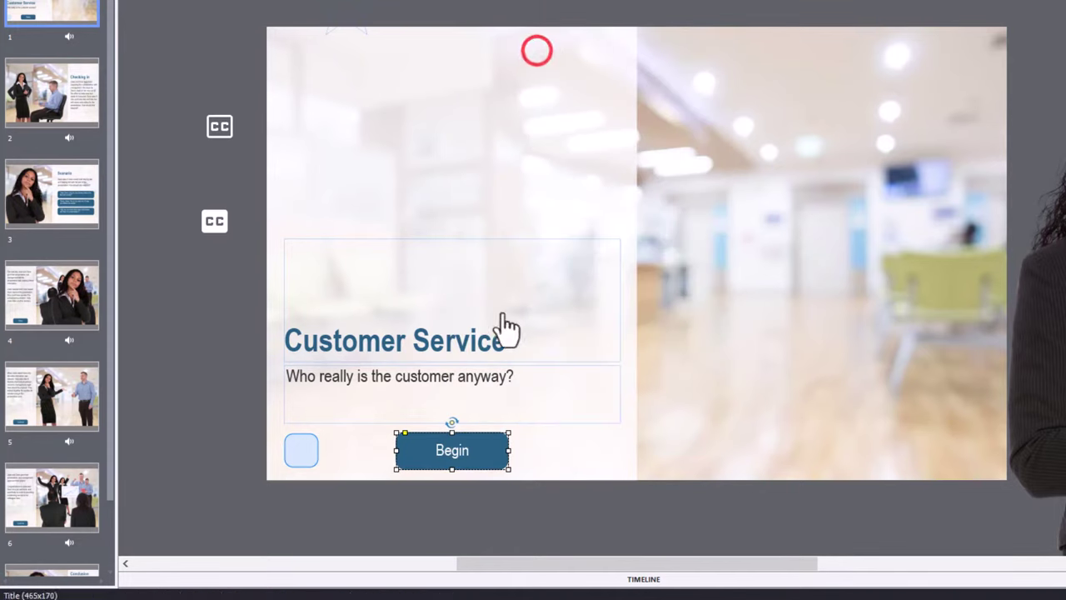
right_click(302, 462)
left_click(385, 88)
left_click(191, 455)
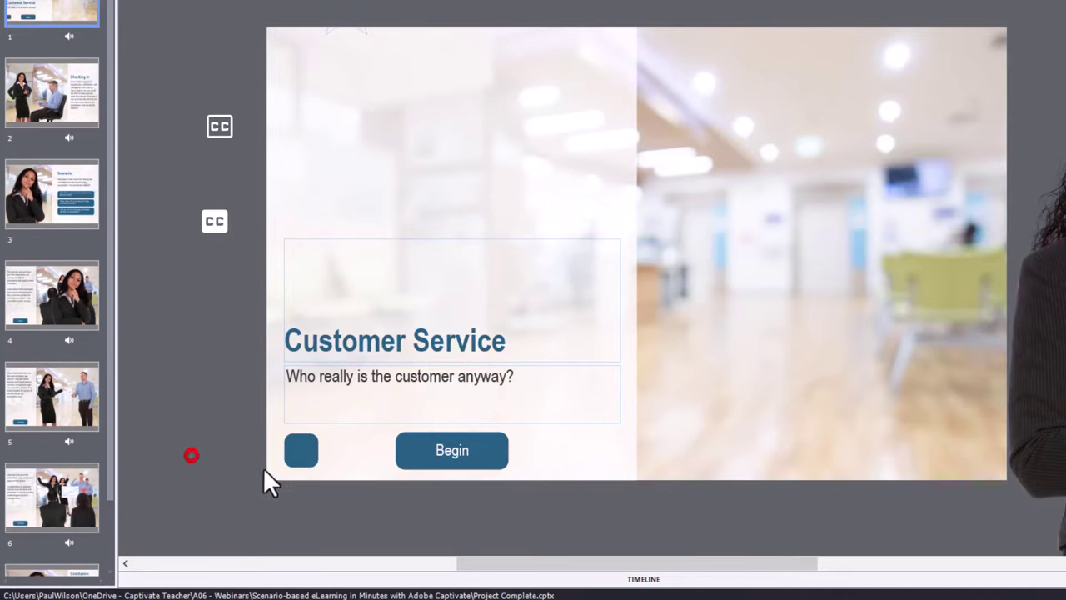
Set the square's width to 51, then select it together with the Begin button
left_click(302, 450)
left_click(1049, 7)
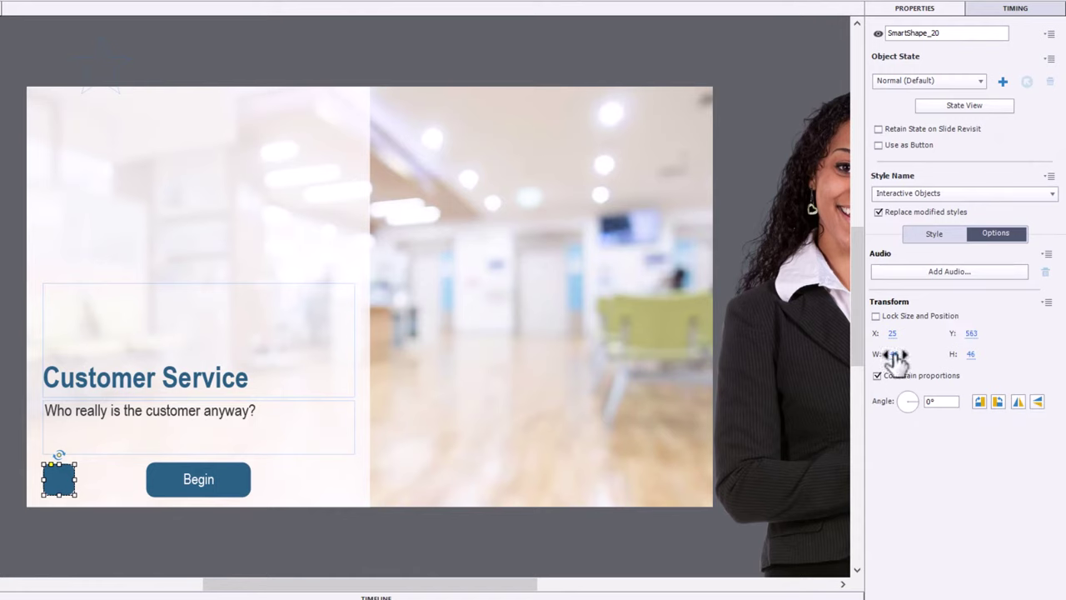
left_click(894, 354)
type("51")
key("Return")
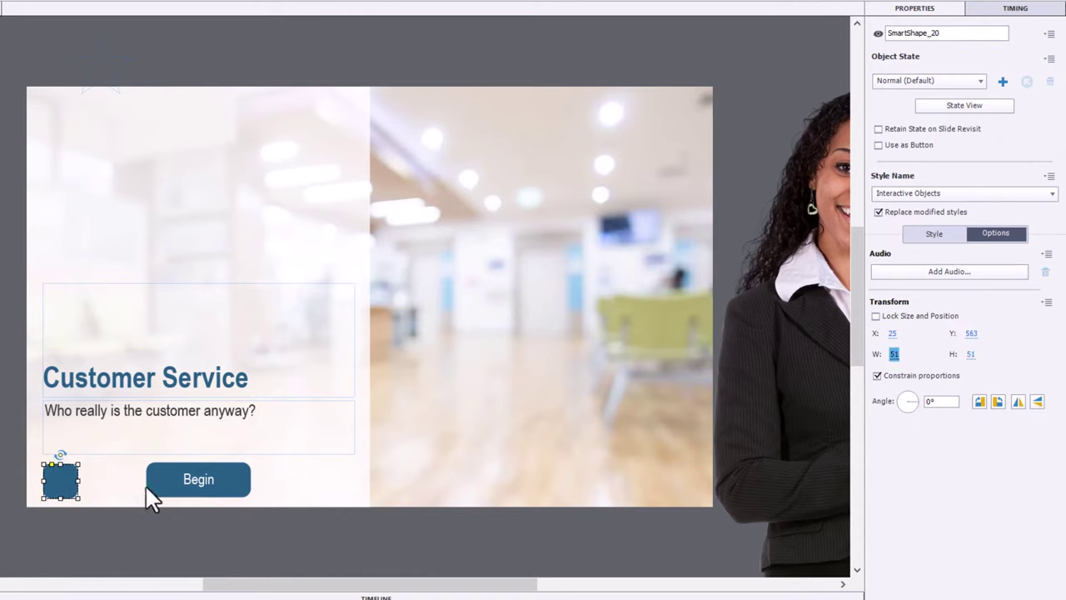
left_click(180, 485)
left_click(65, 483, "shift")
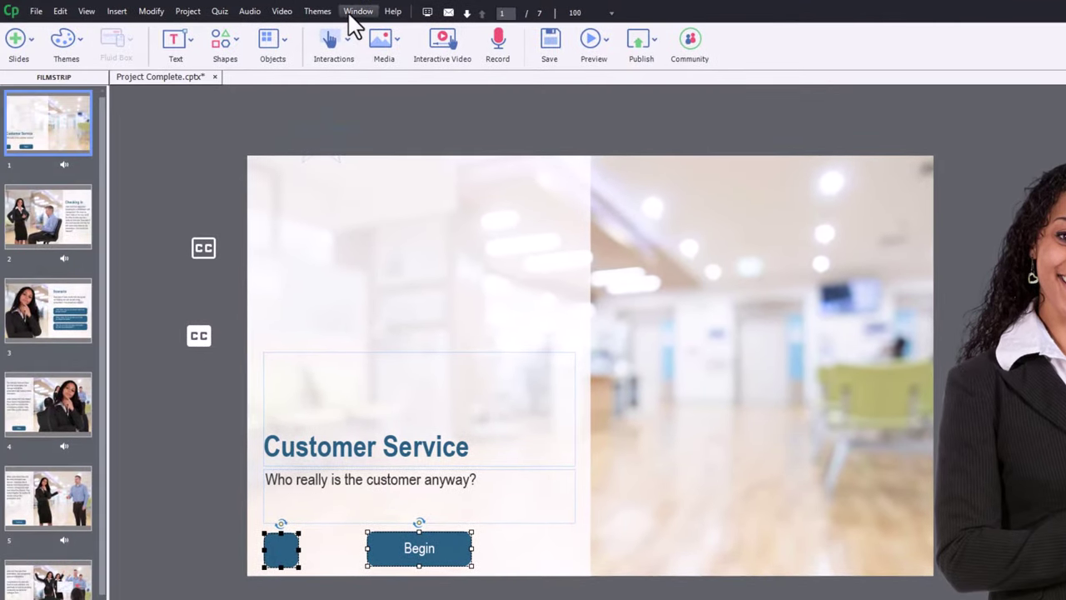
Align the blue square with the Begin button and the subtitle's left edge
left_click(357, 10)
left_click(358, 10)
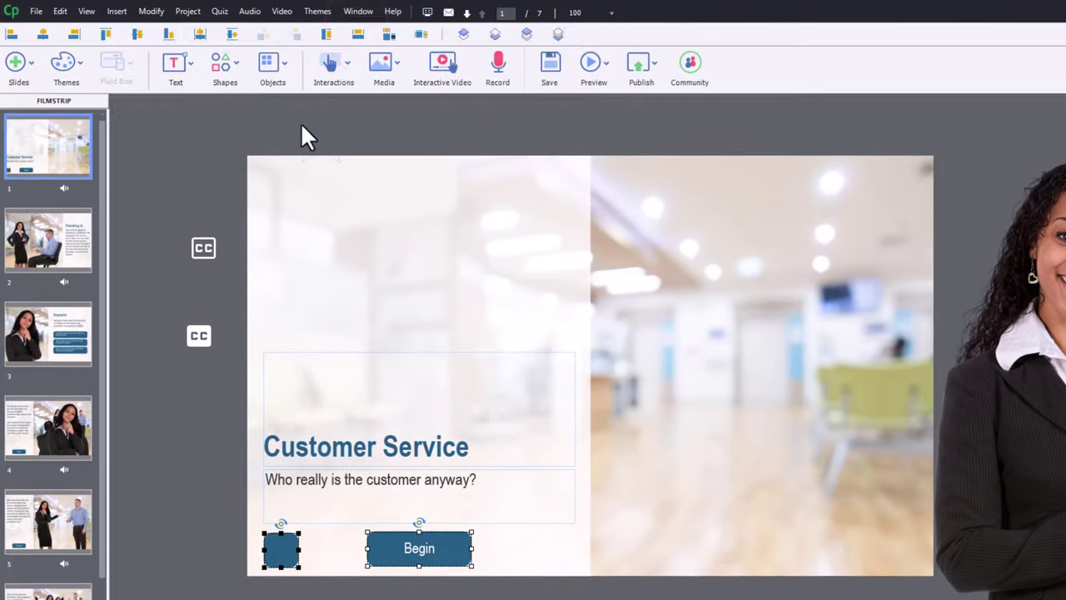
left_click(106, 35)
left_click(179, 560)
left_click(276, 511)
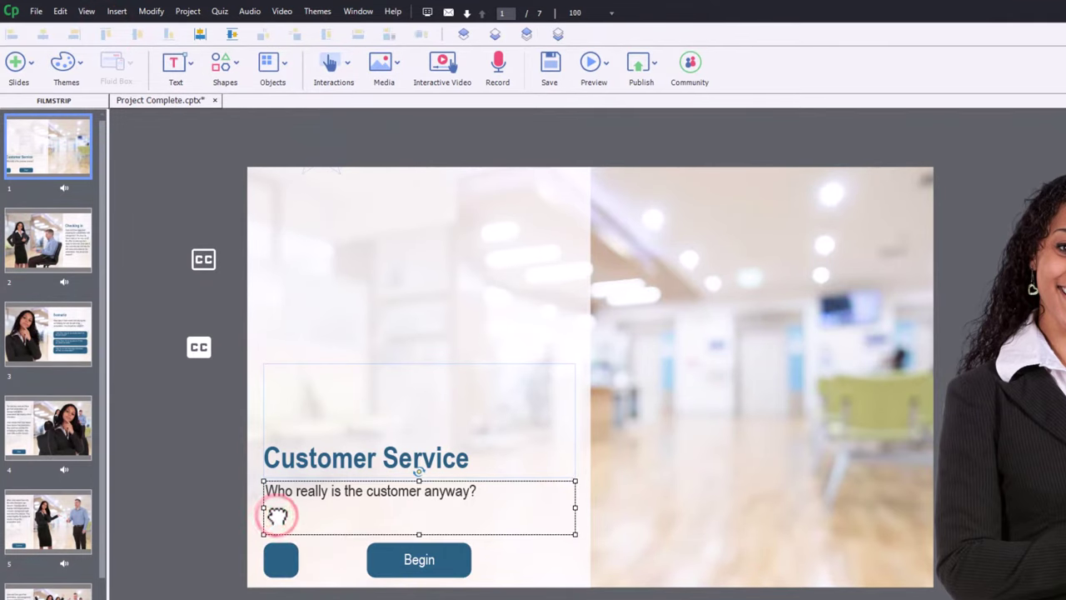
left_click(281, 560, "shift")
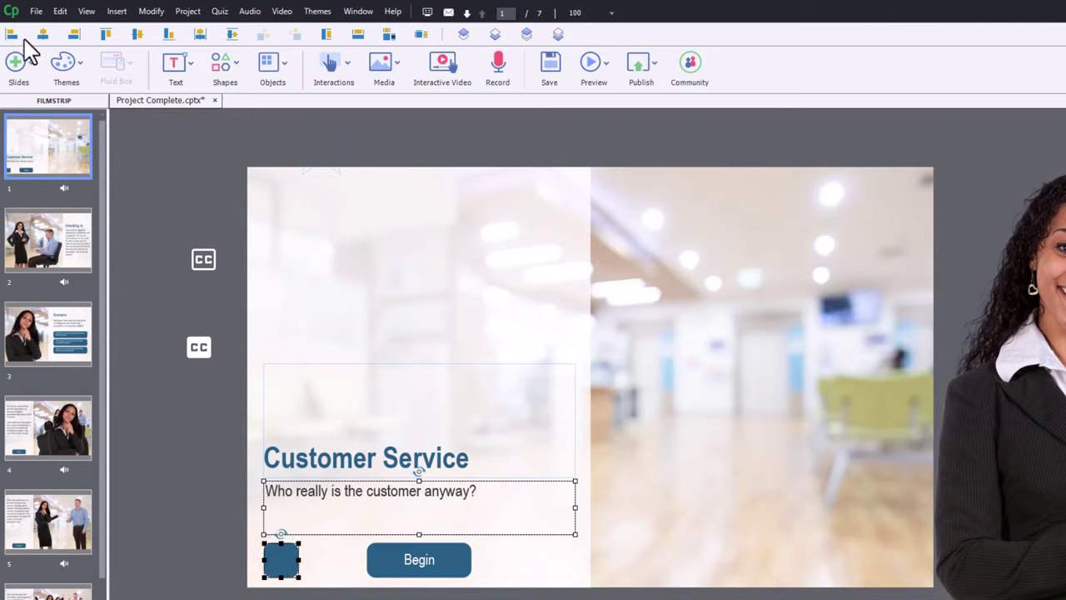
left_click(11, 34)
left_click(215, 422)
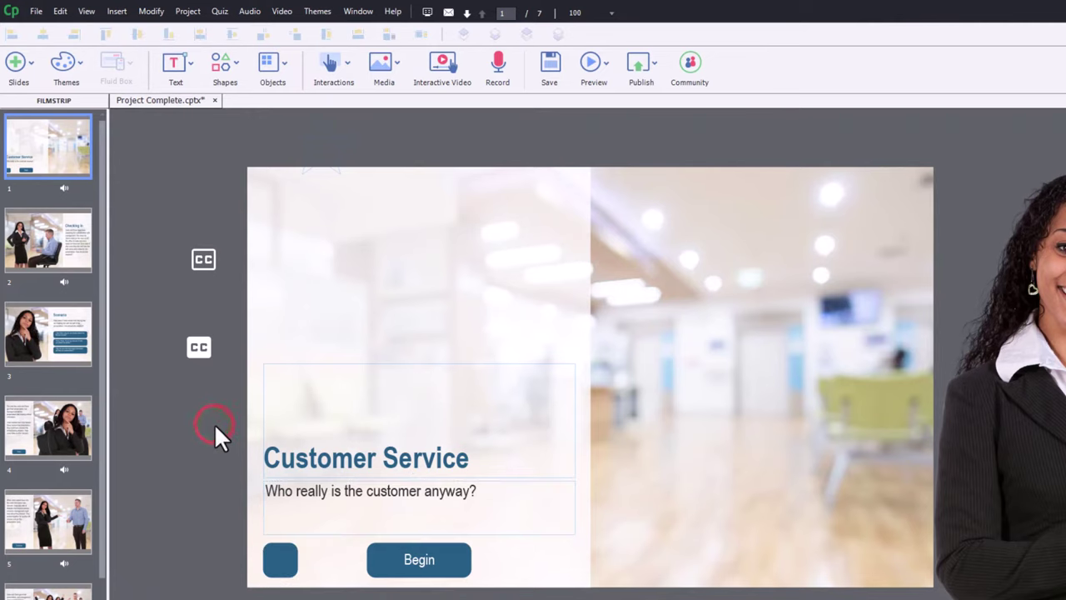
Centre the CC icon over the blue square and bring it in front
left_click(200, 268)
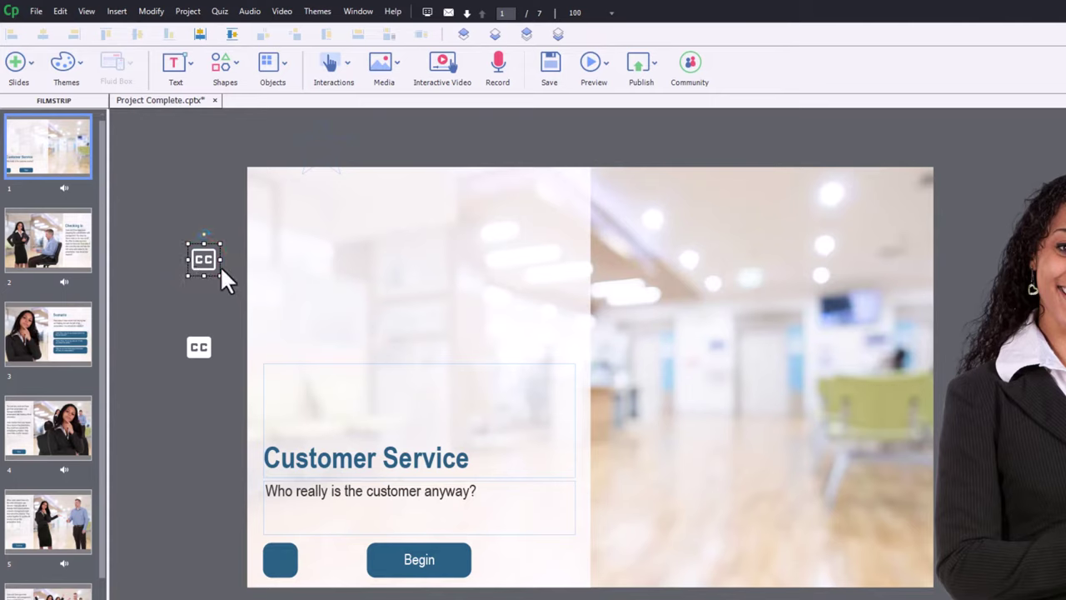
left_click(280, 558)
left_click(204, 261, "shift")
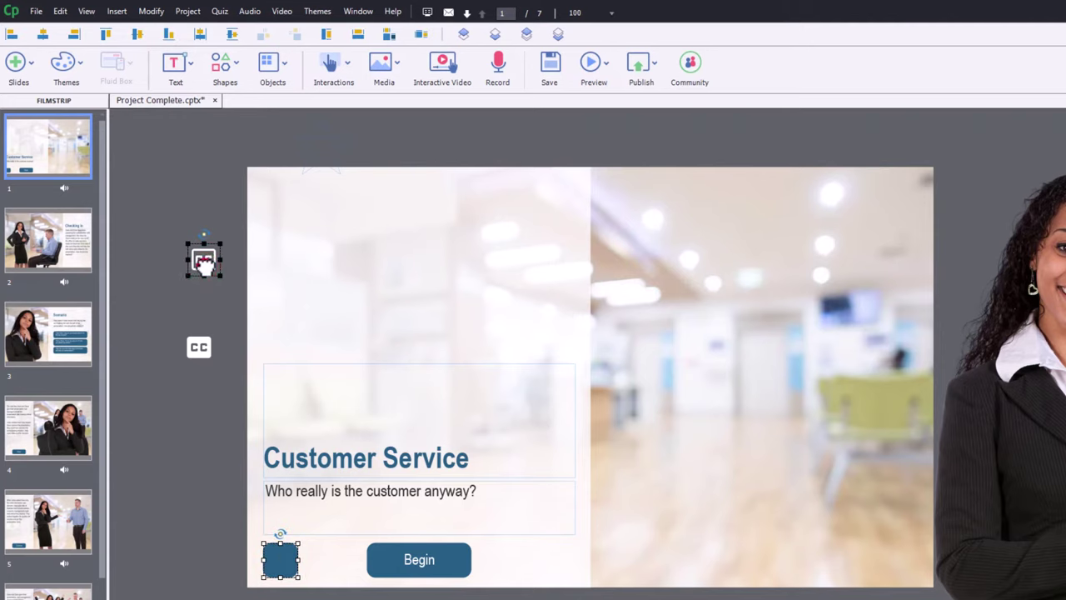
left_click(44, 32)
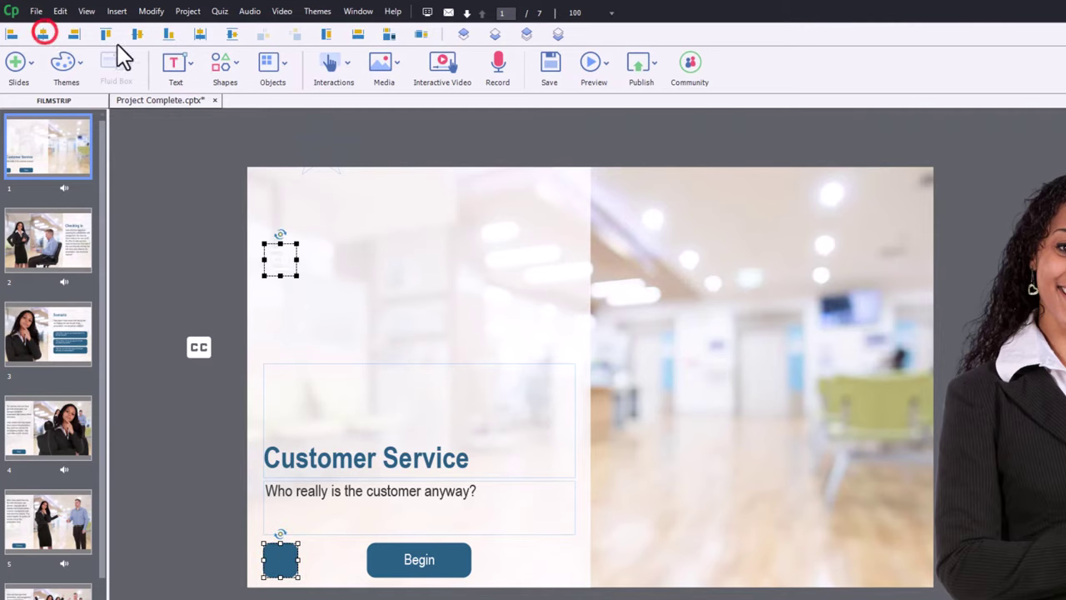
left_click(136, 34)
left_click(215, 506)
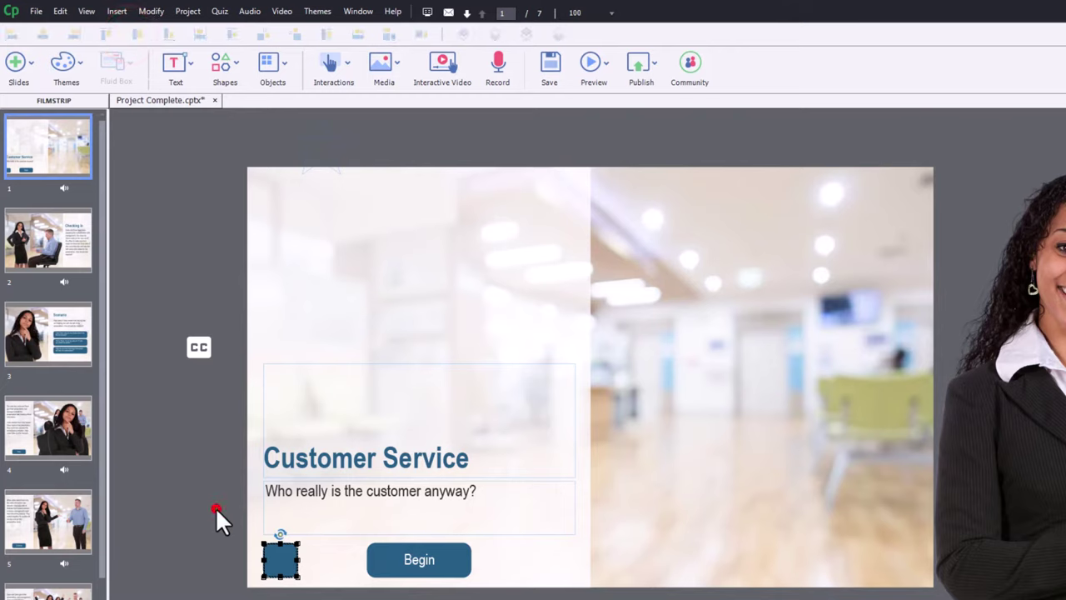
left_click(283, 563)
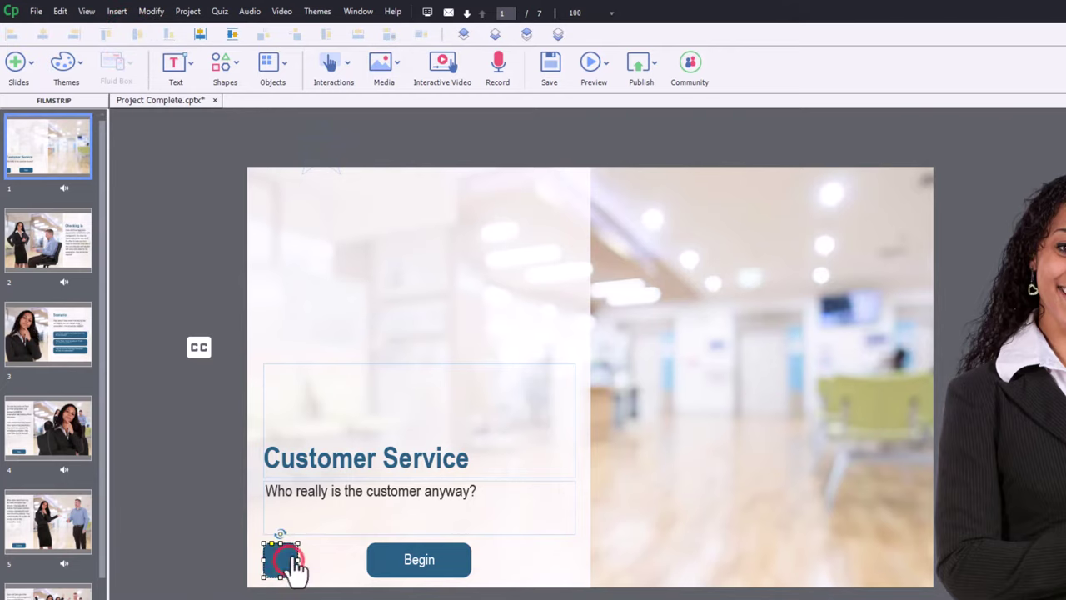
left_click(495, 34)
Rename Image_31 to closed_caption_icon and turn on Use as Button
left_click(495, 35)
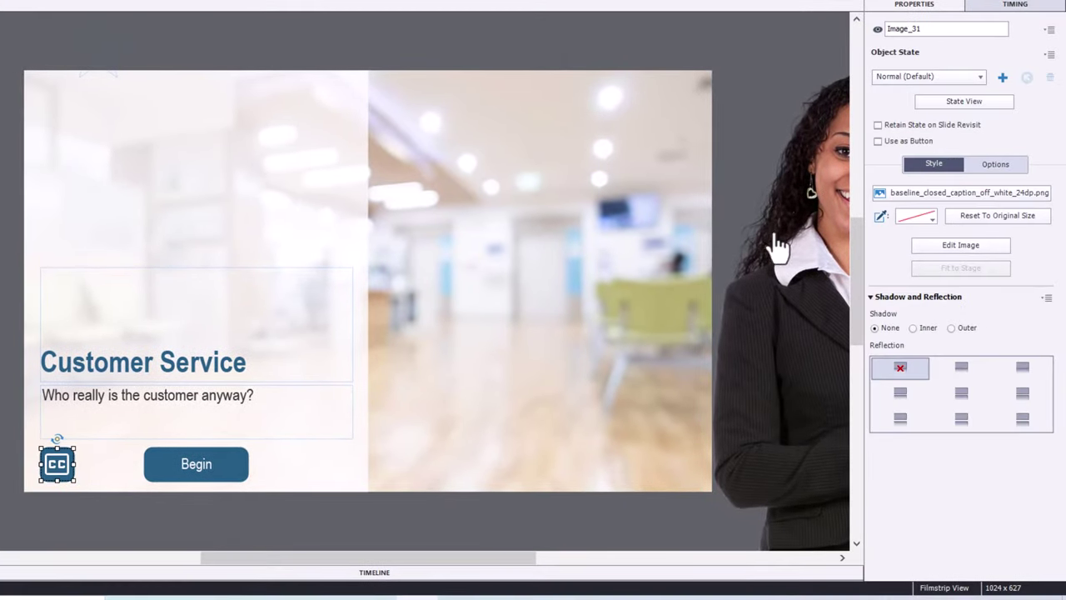
double_click(921, 29)
type("closed caption")
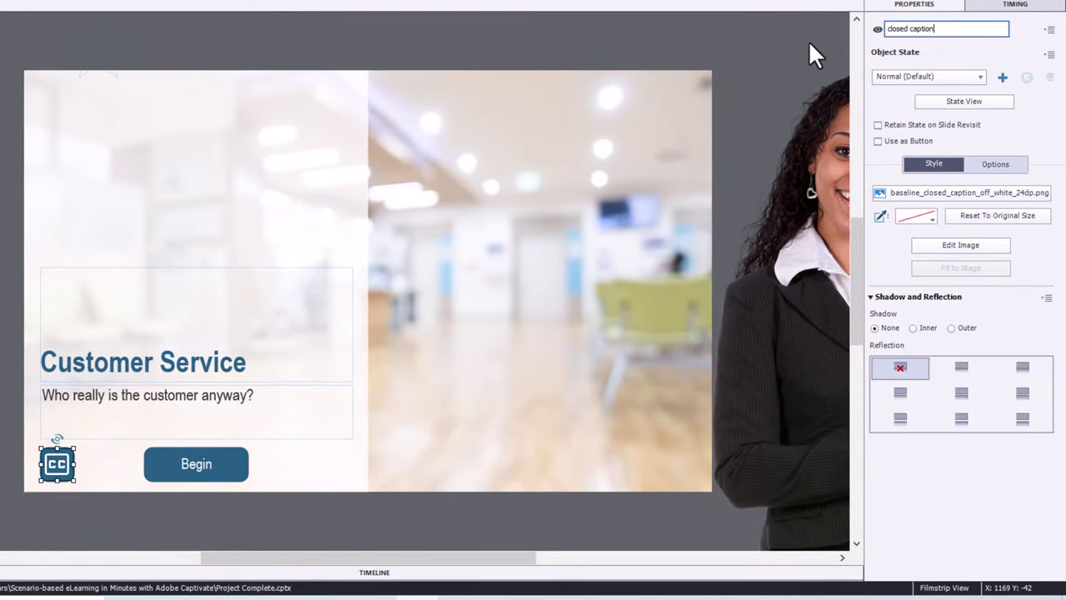
type(" icon")
key("Return")
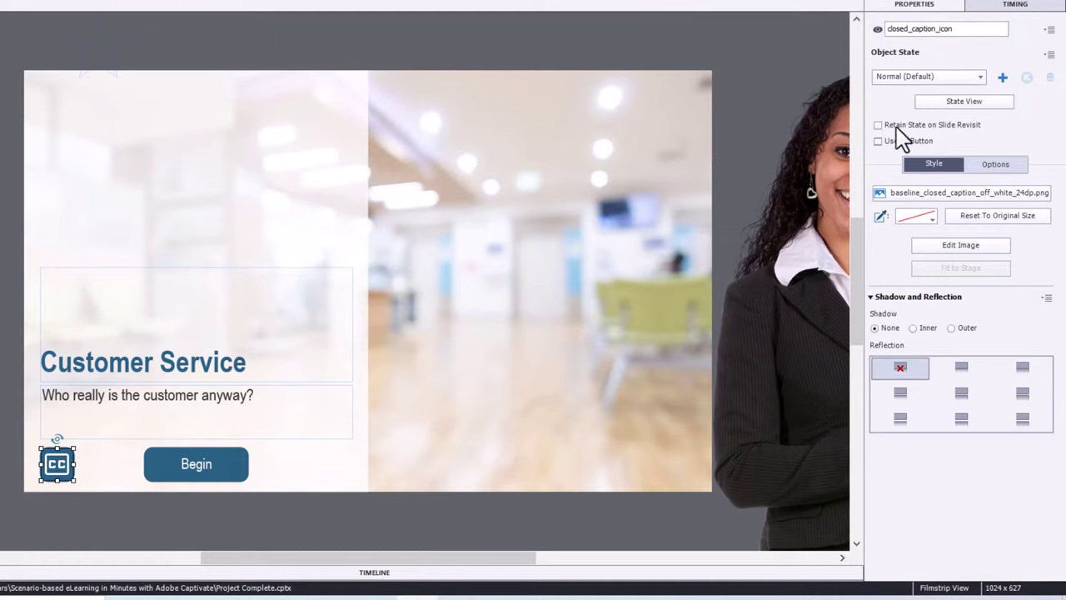
left_click(878, 141)
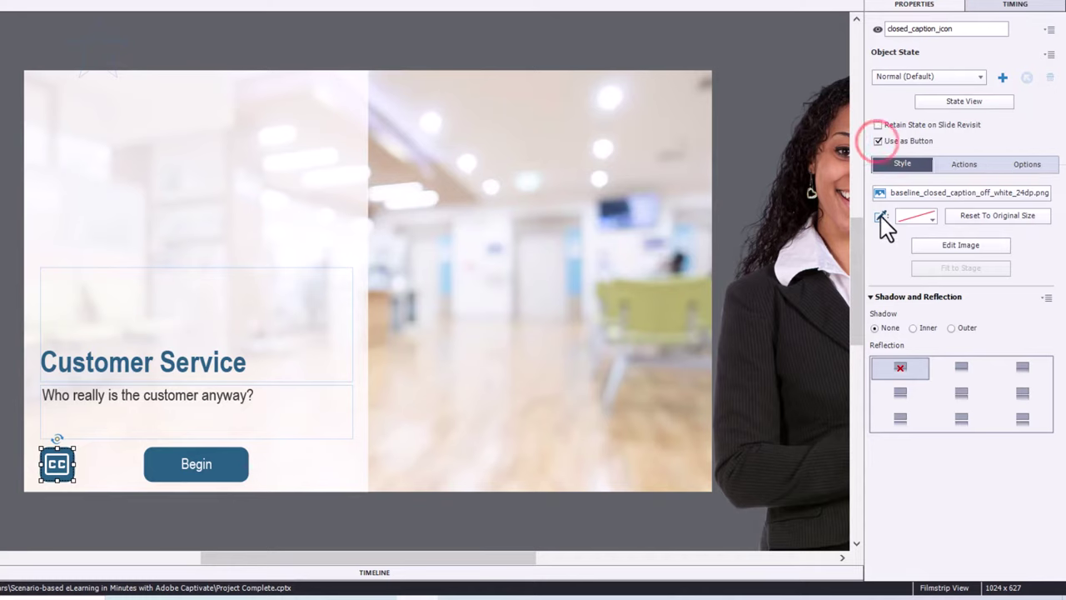
In the icon's State View, delete the RollOver and Down states, keeping only Normal
left_click(958, 104)
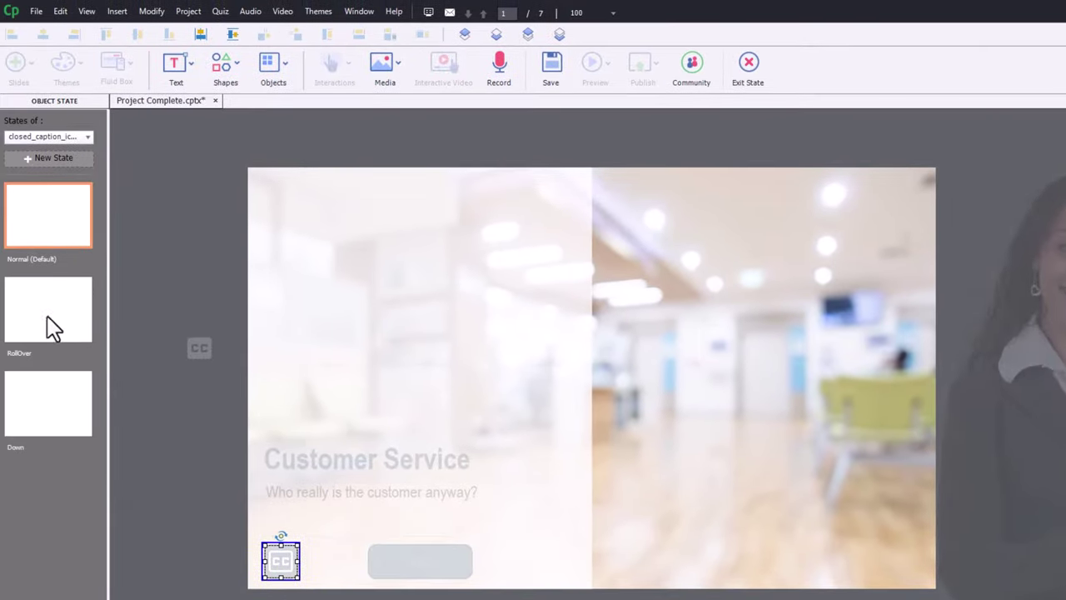
left_click(48, 321)
left_click(62, 383)
right_click(52, 315)
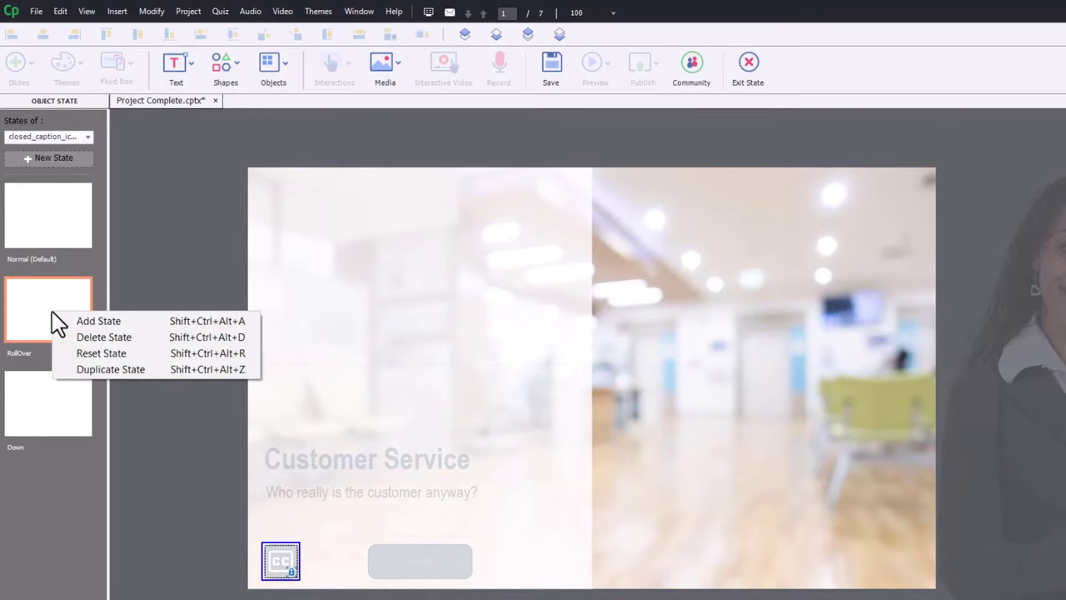
left_click(78, 337)
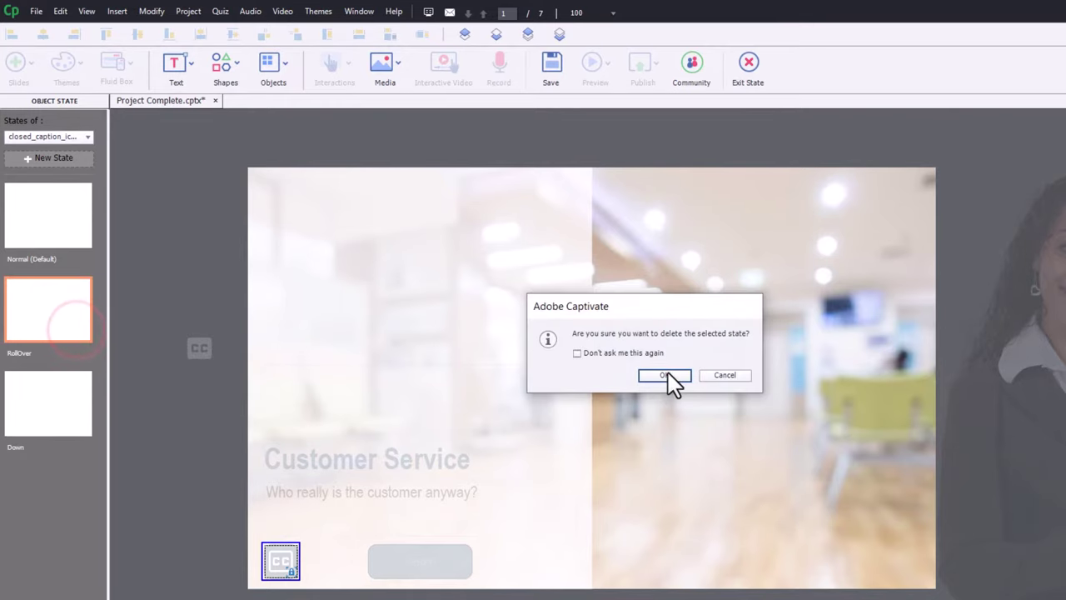
left_click(668, 372)
right_click(60, 312)
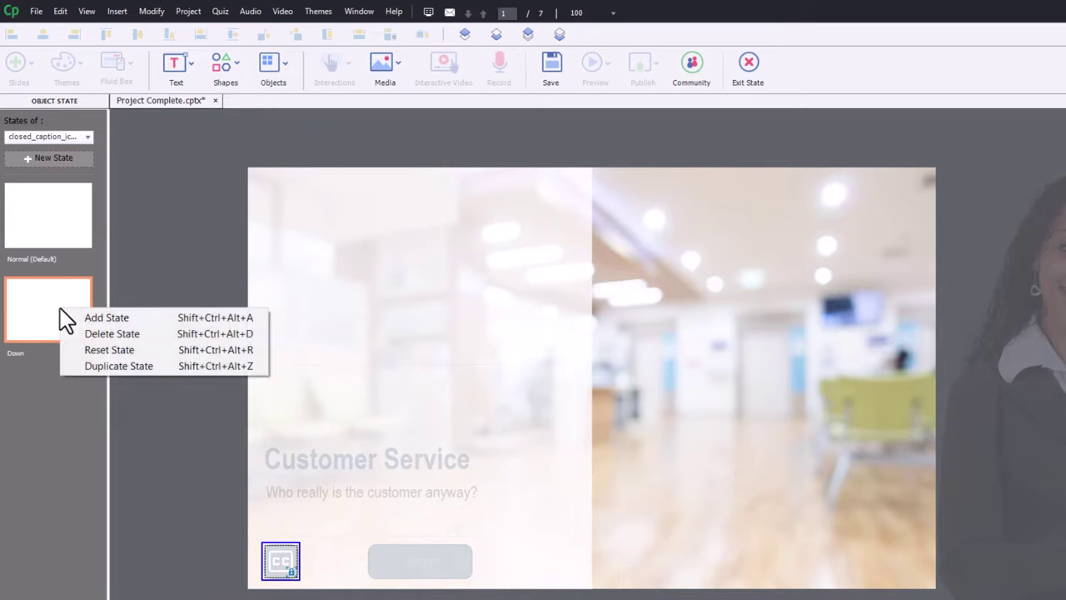
left_click(98, 336)
left_click(680, 374)
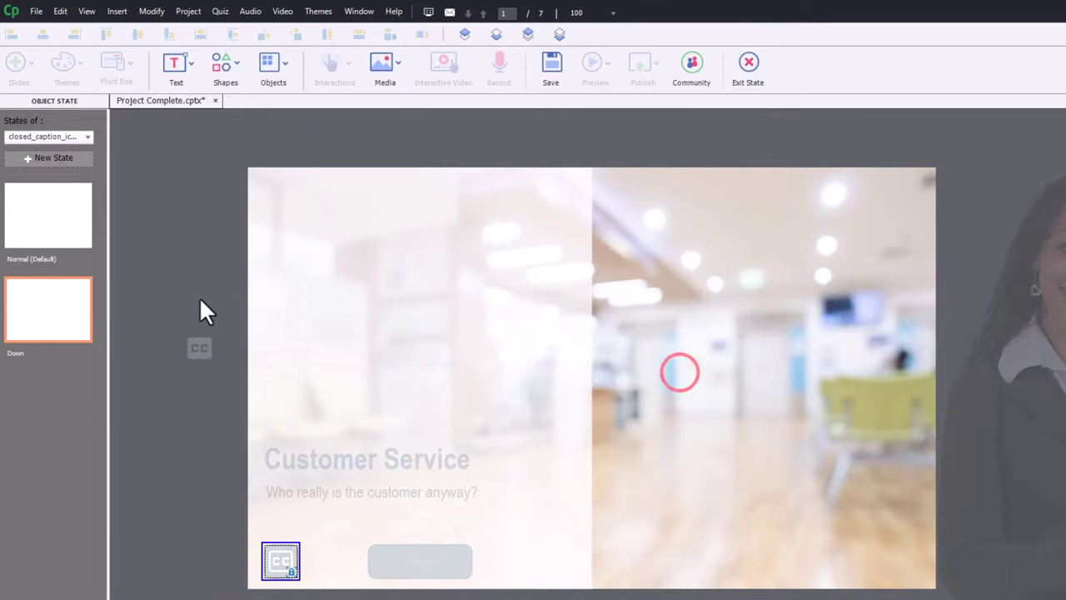
Add a custom state named 'closed caption on' to the CC icon
left_click(42, 157)
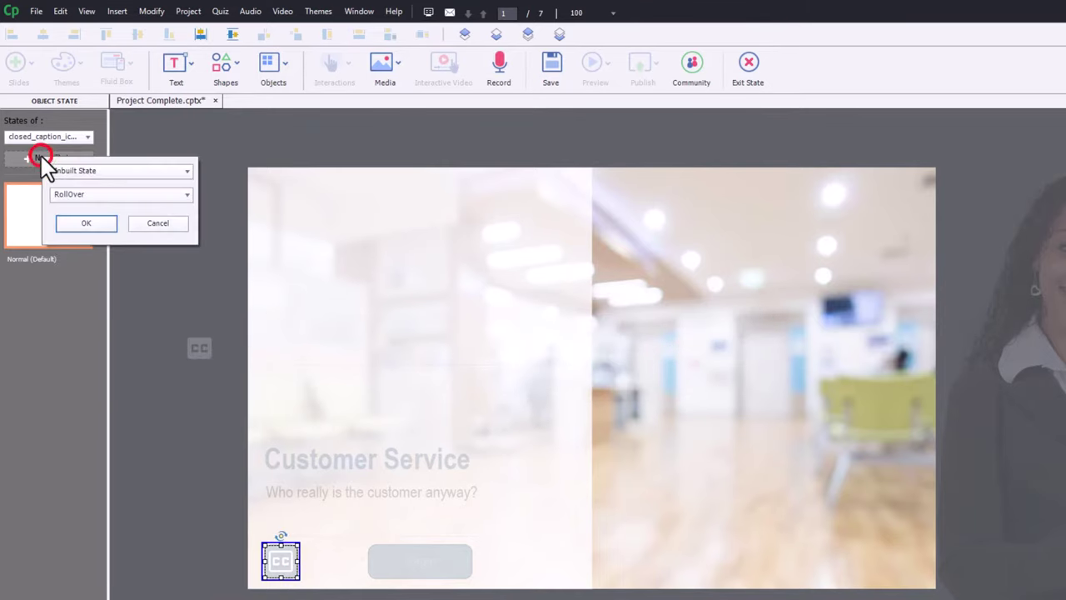
left_click(67, 171)
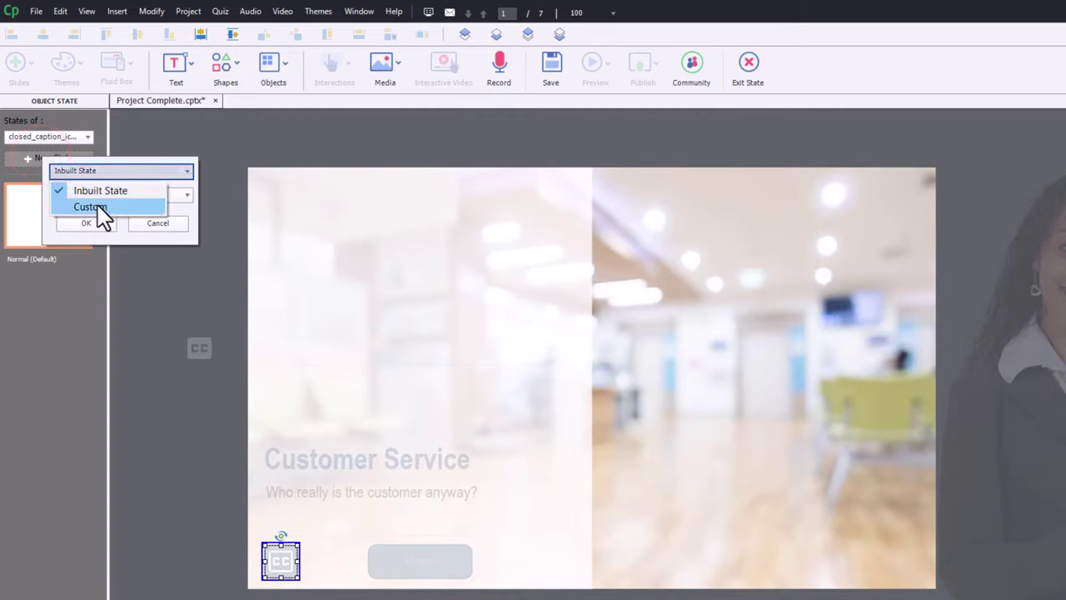
left_click(98, 205)
left_click(96, 194)
double_click(97, 193)
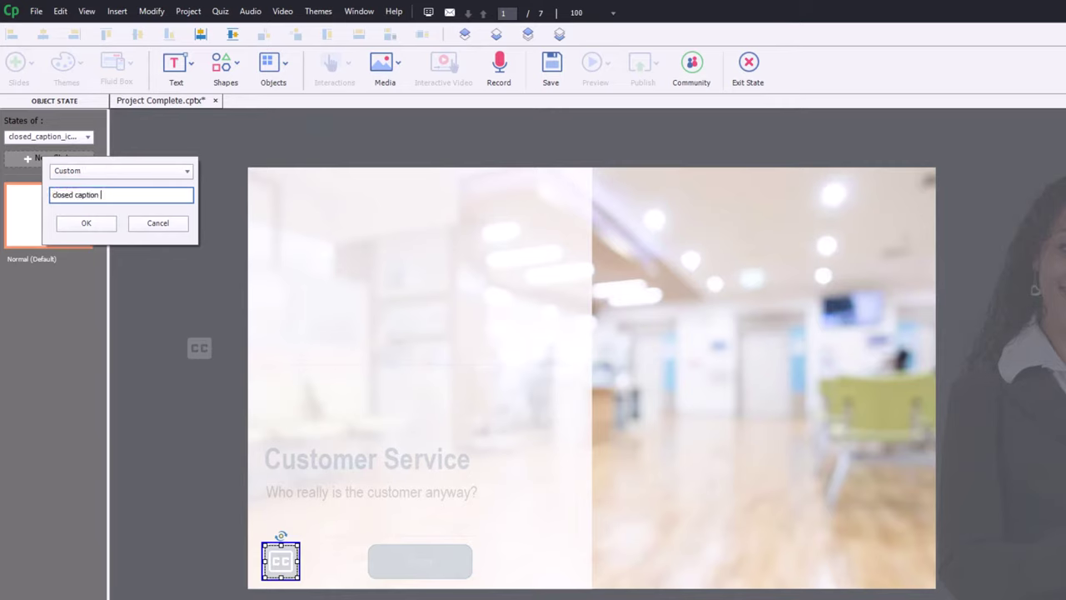
type("closed caption on")
left_click(94, 222)
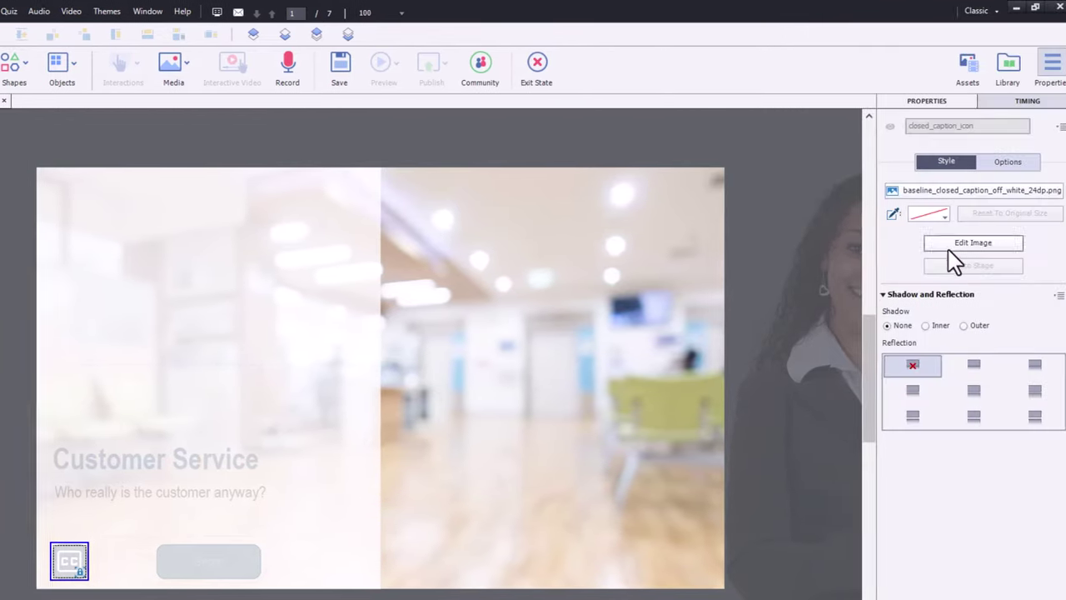
Give the new state the baseline_closed_caption_white_24dp.png image and exit state editing
left_click(973, 194)
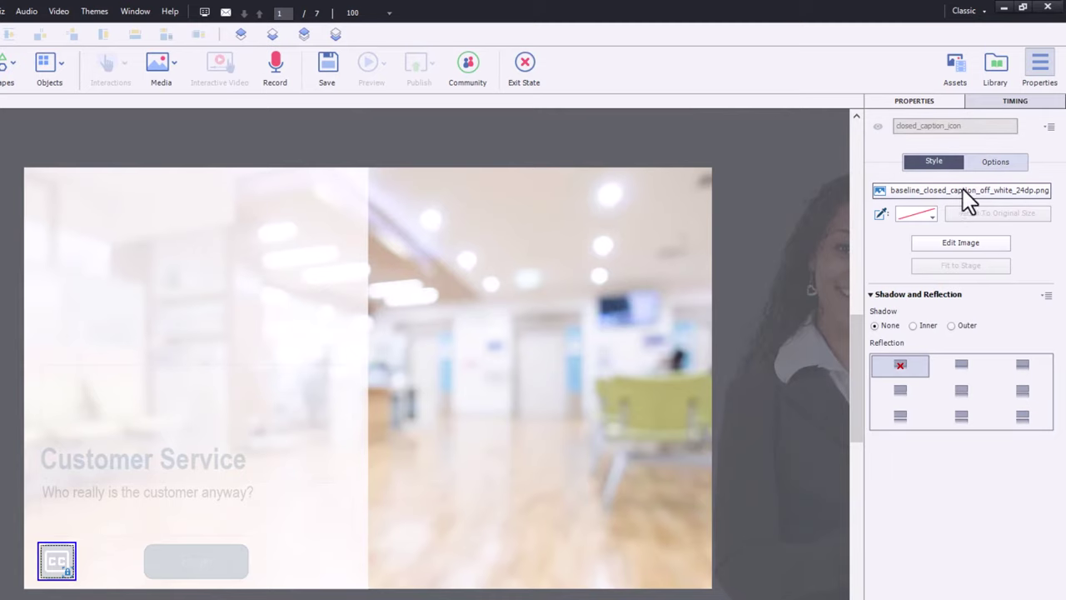
left_click(963, 189)
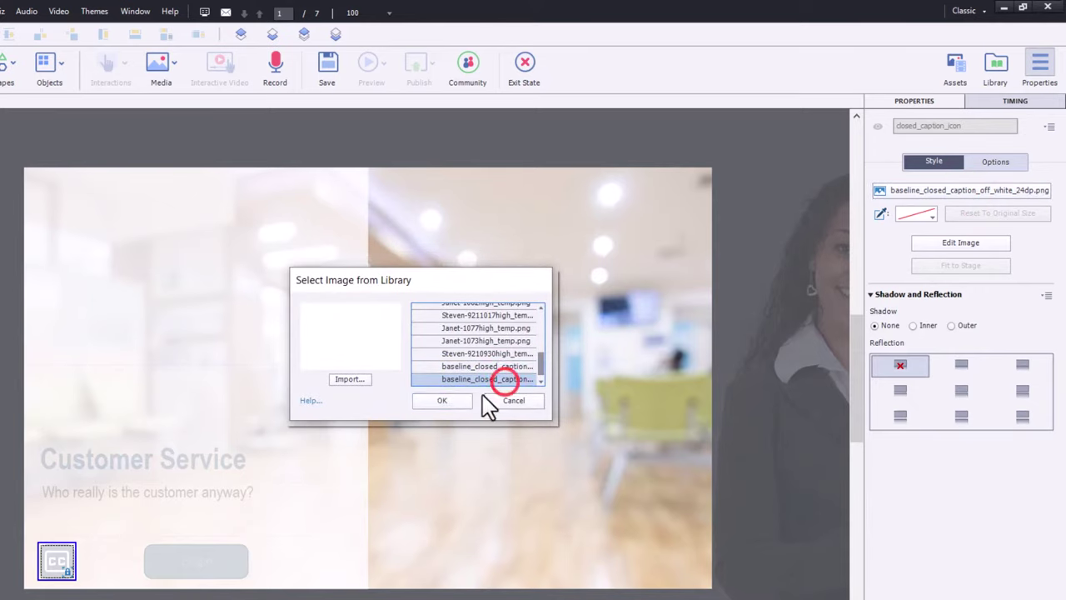
left_click(451, 403)
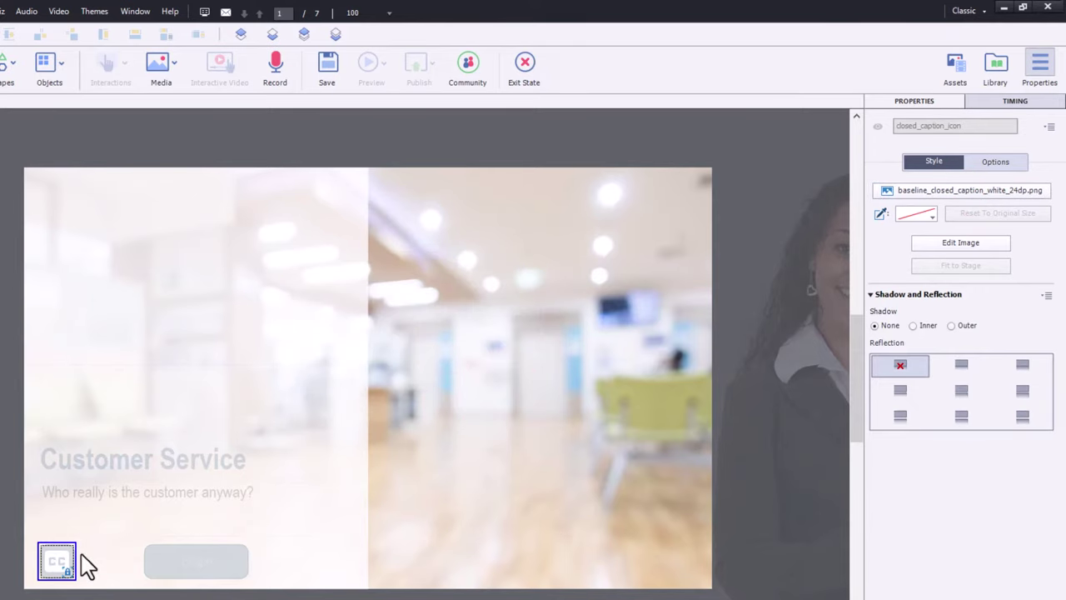
left_click(525, 65)
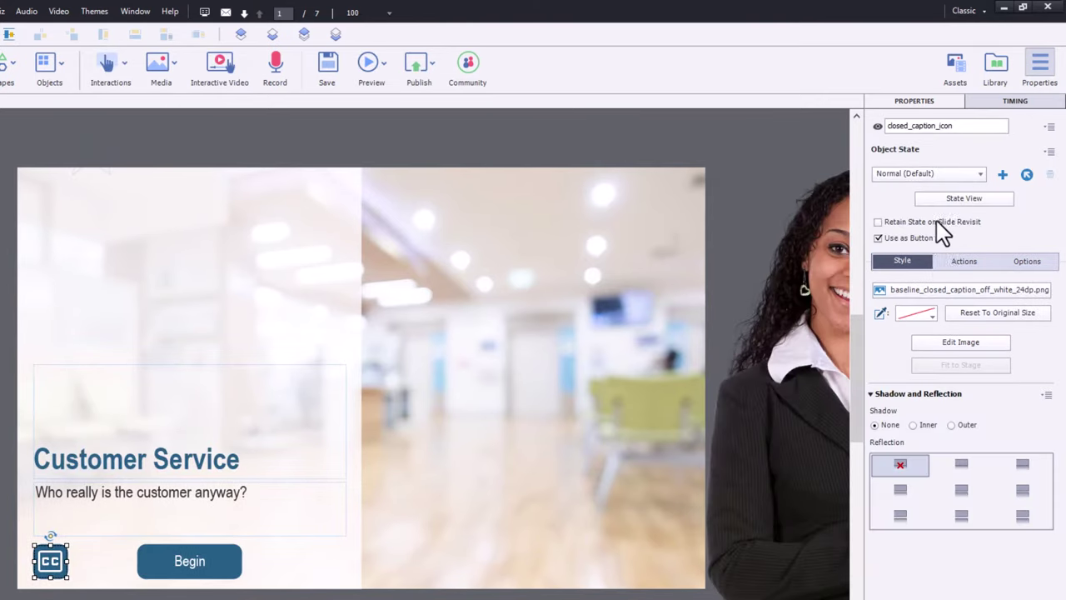
Make the CC icon display for the rest of project, on top, without pausing the slide
left_click(1017, 100)
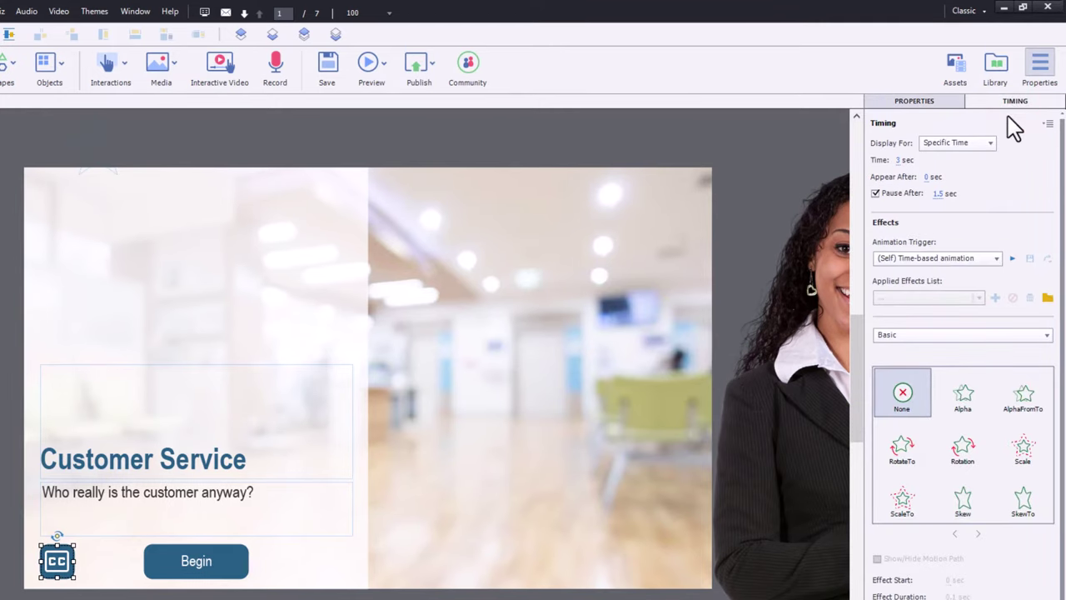
left_click(964, 143)
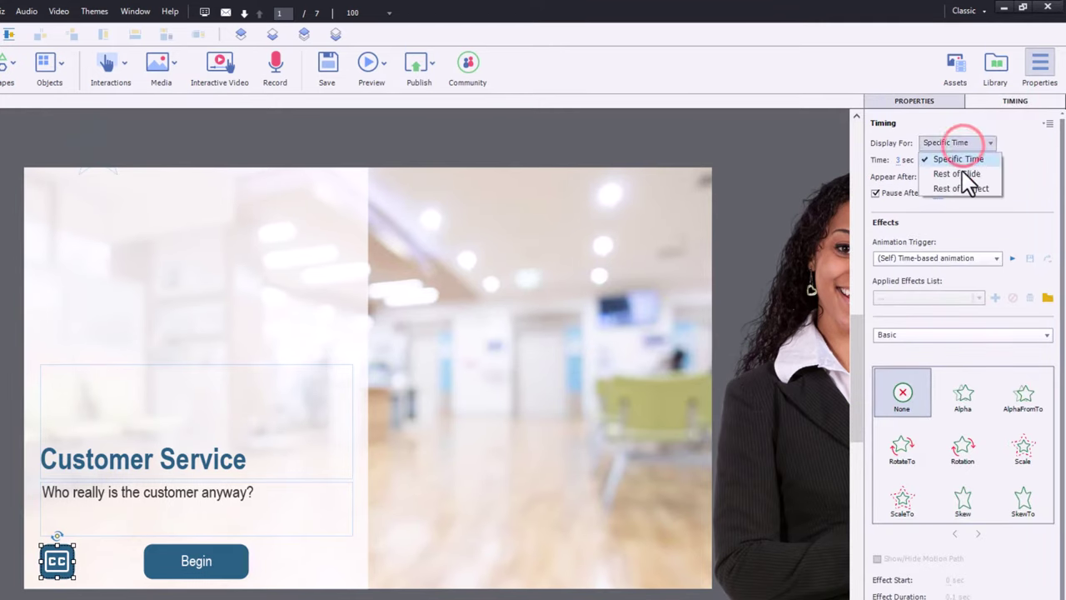
left_click(959, 188)
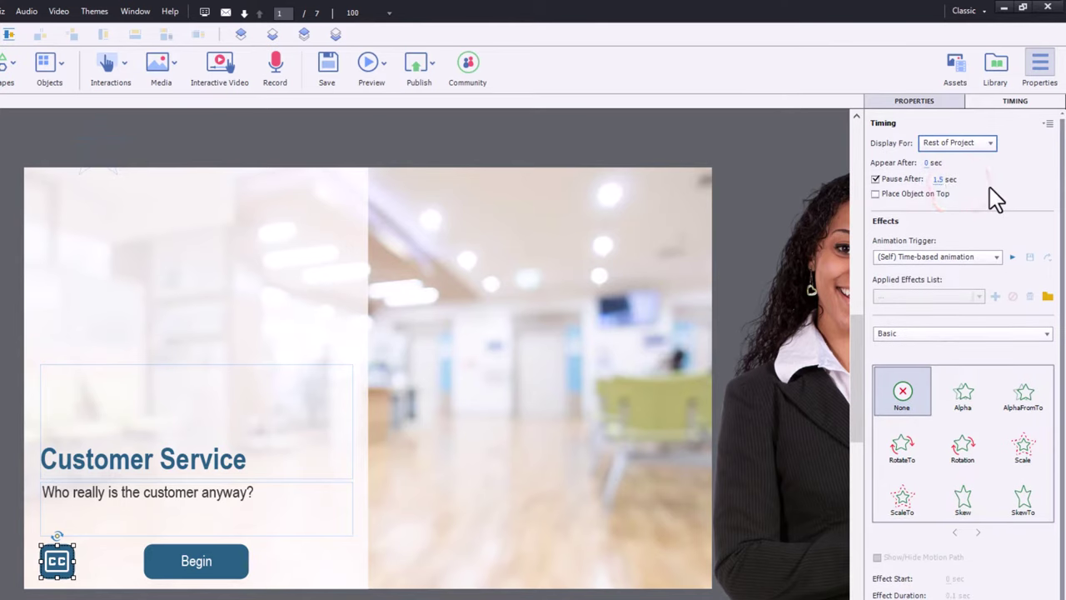
left_click(876, 193)
left_click(876, 179)
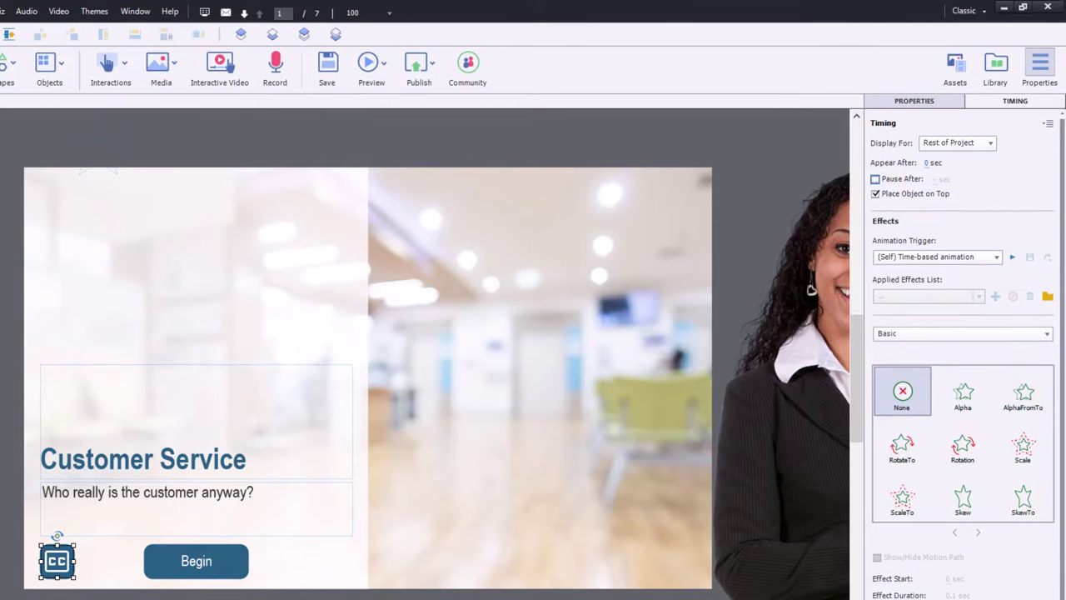
Set the SmartShape to Rest of Project with Place Object on Top, then collapse the Timeline
left_click(135, 599)
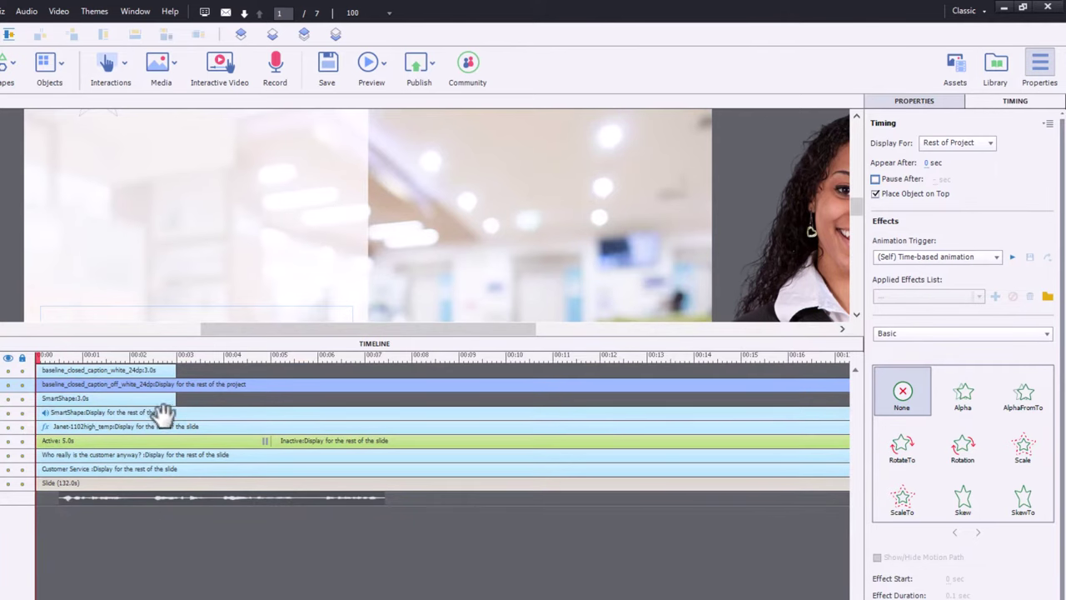
left_click(109, 398)
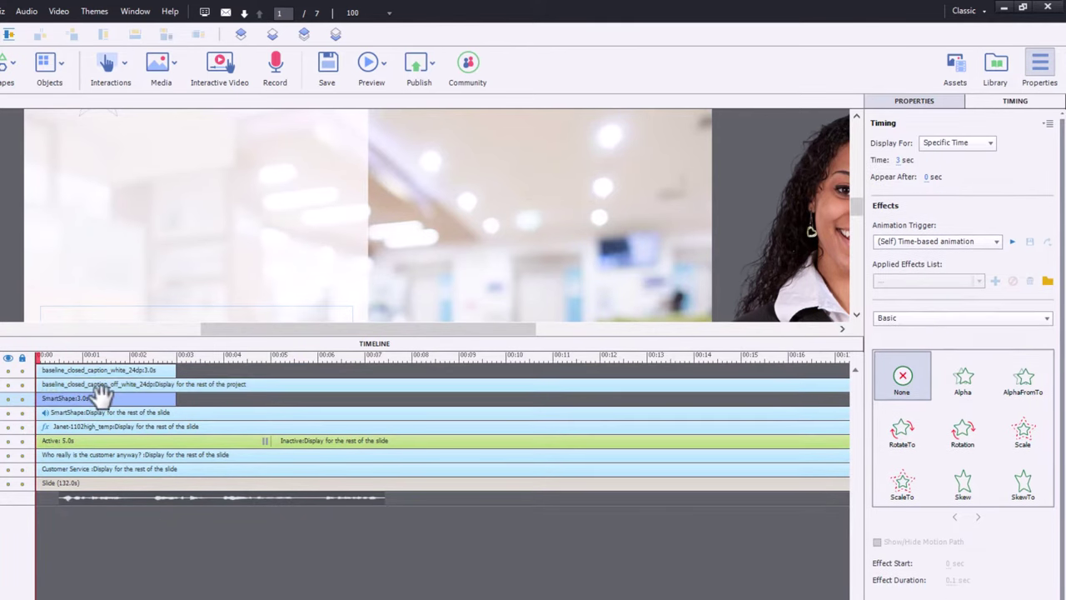
left_click(949, 140)
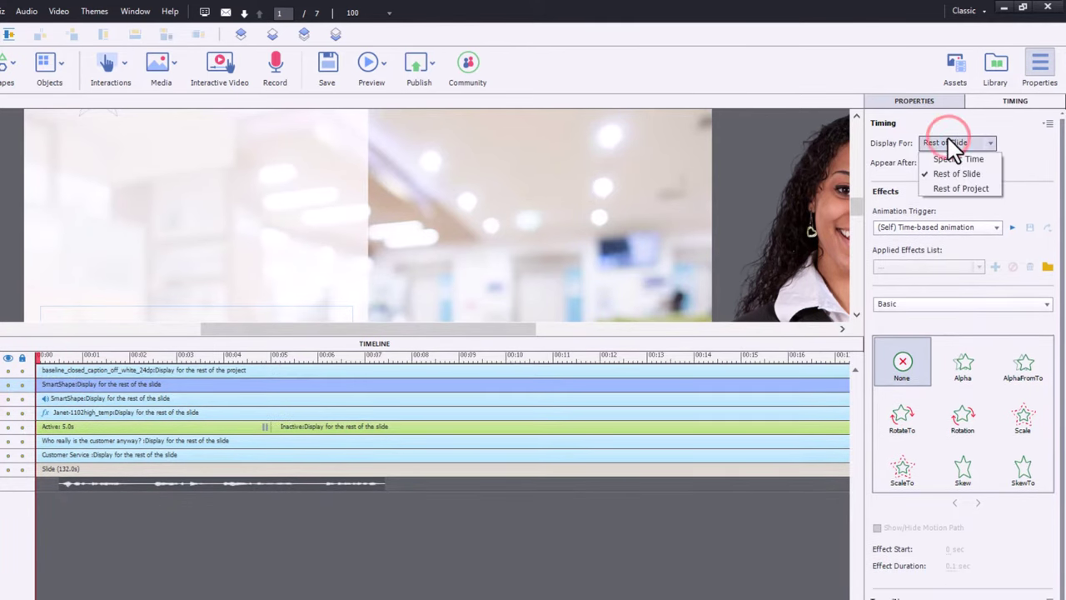
left_click(959, 188)
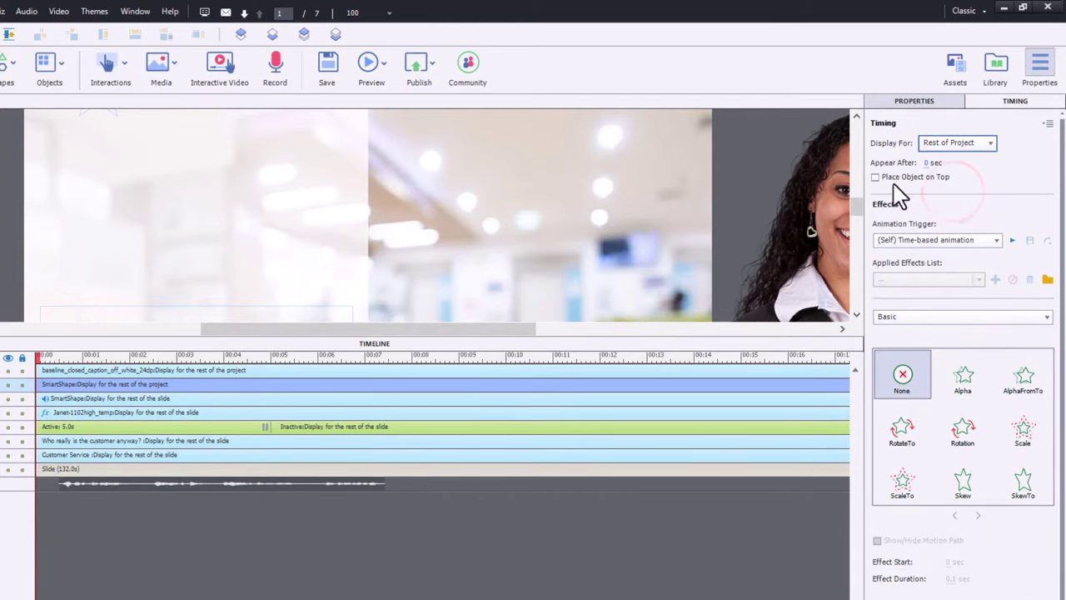
left_click(881, 178)
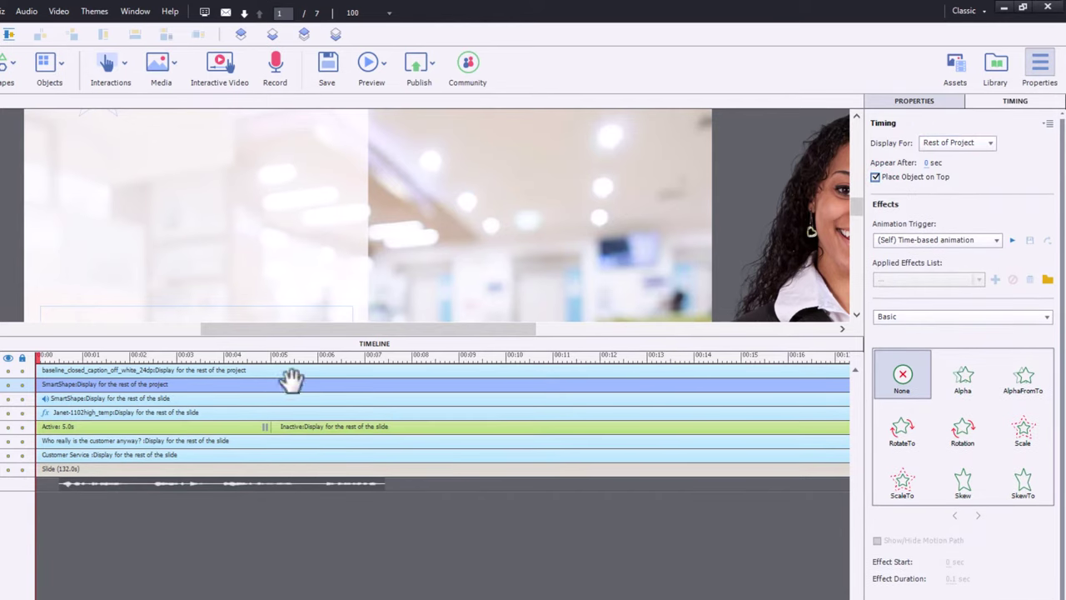
left_click(398, 342)
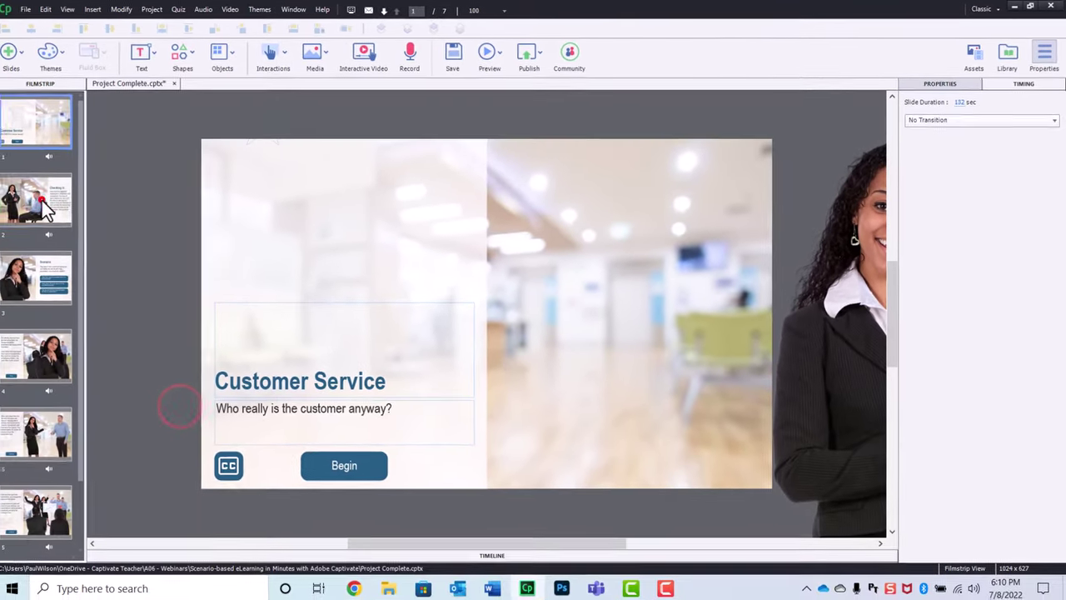
left_click(37, 196)
left_click(46, 283)
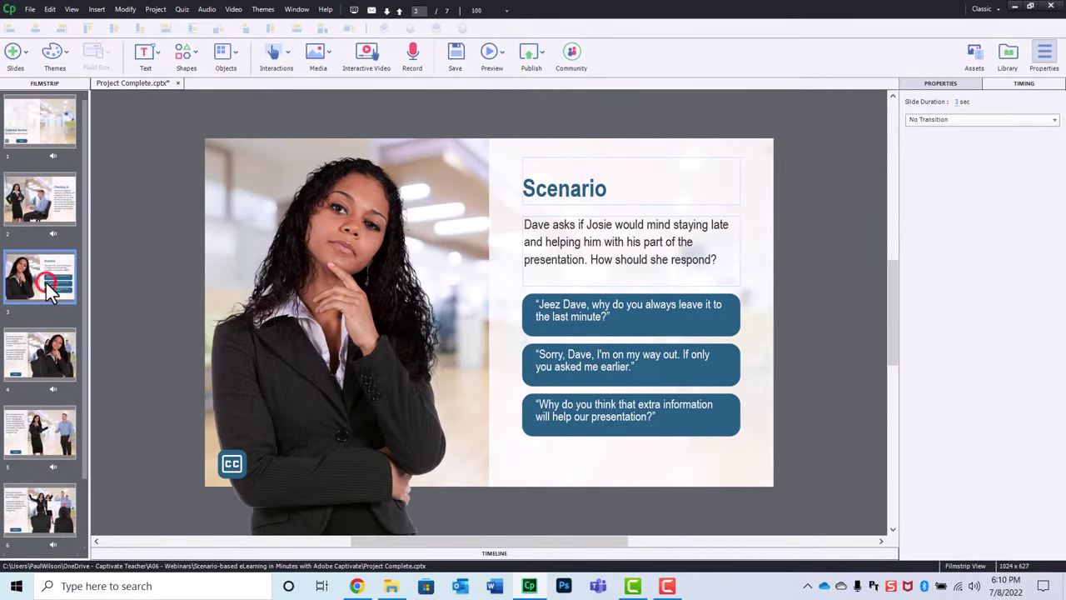
left_click(60, 351)
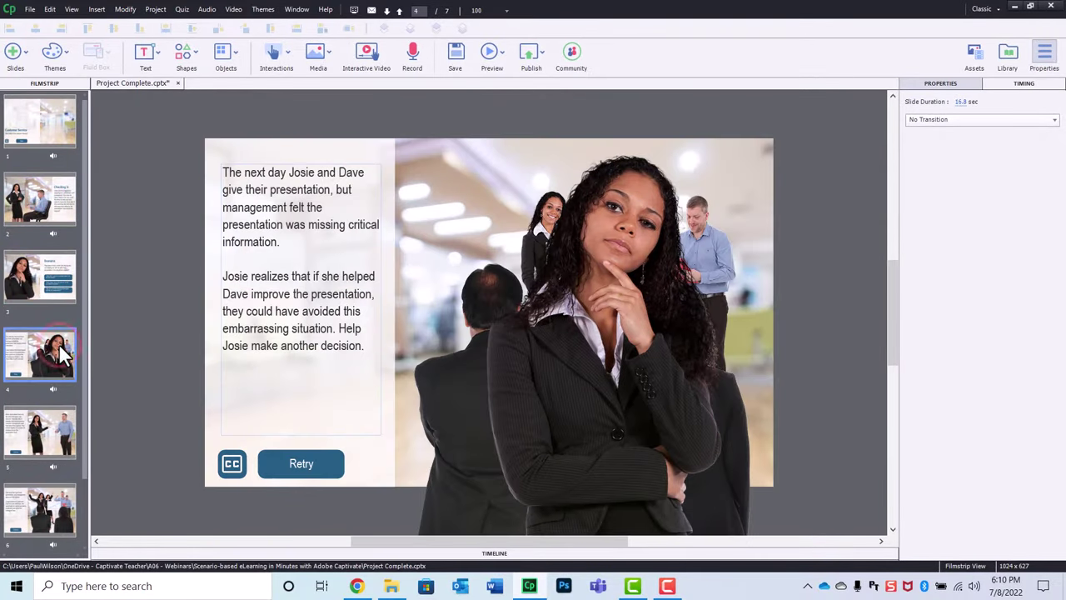
left_click(64, 428)
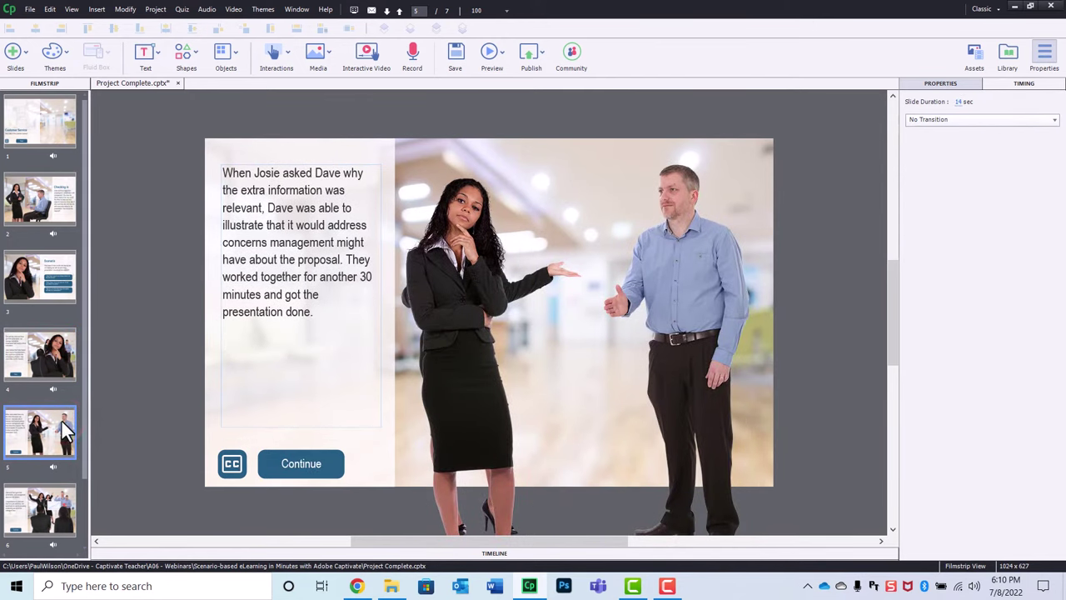
left_click(56, 138)
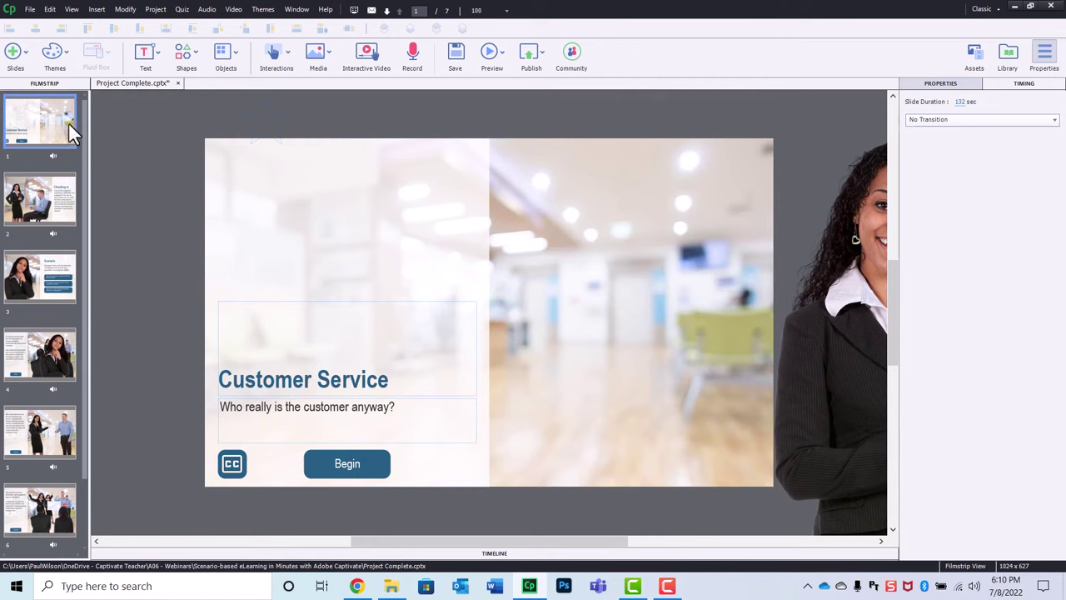
Set closed_caption_icon's On Success action to Execute Advanced Actions and open the Advanced Actions editor
left_click(237, 465)
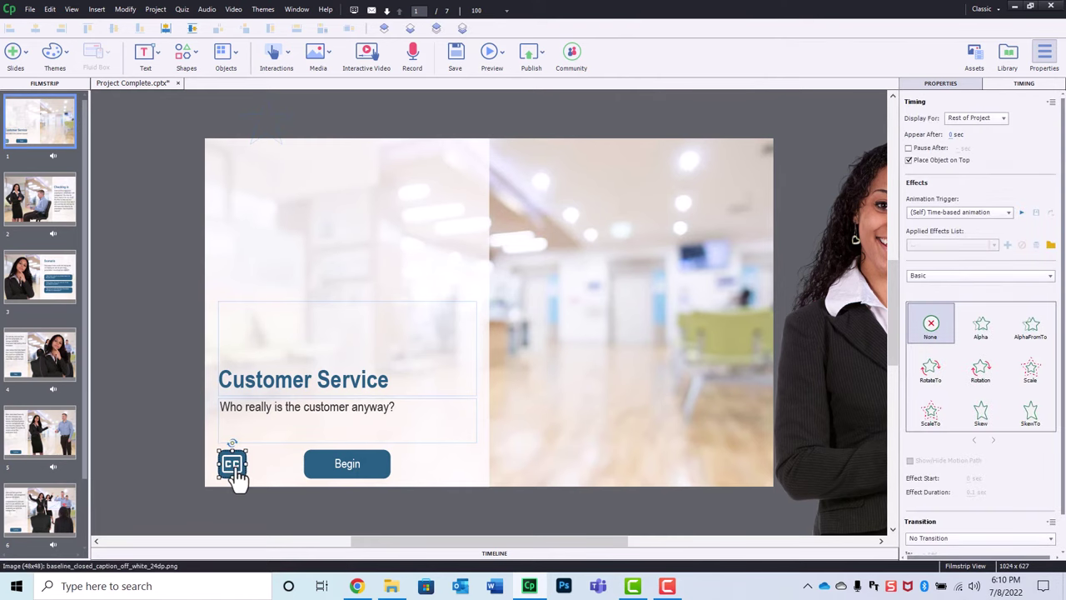
left_click(248, 553)
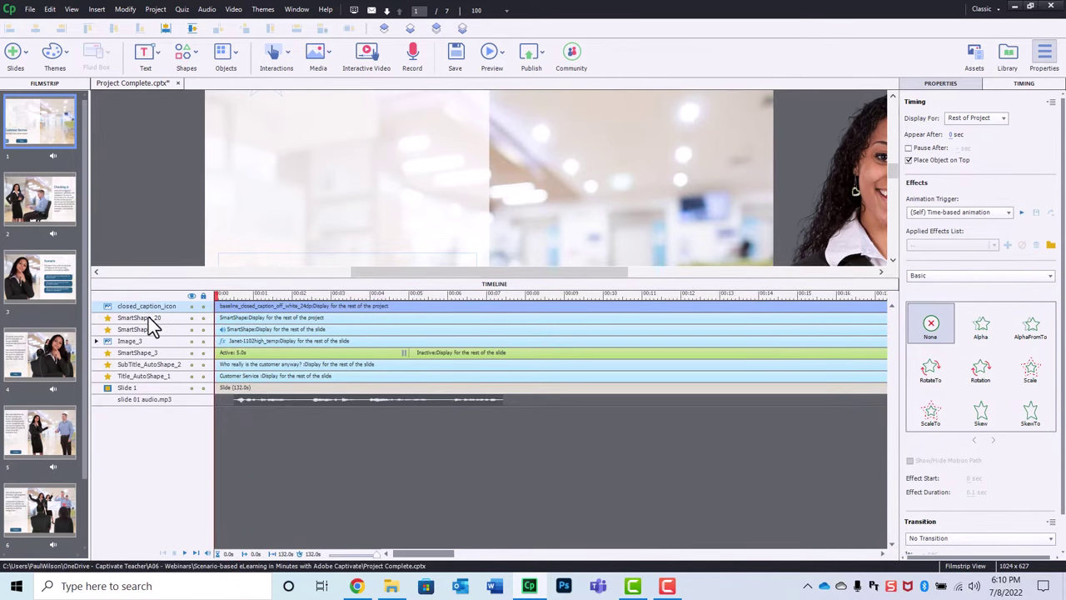
left_click(147, 306)
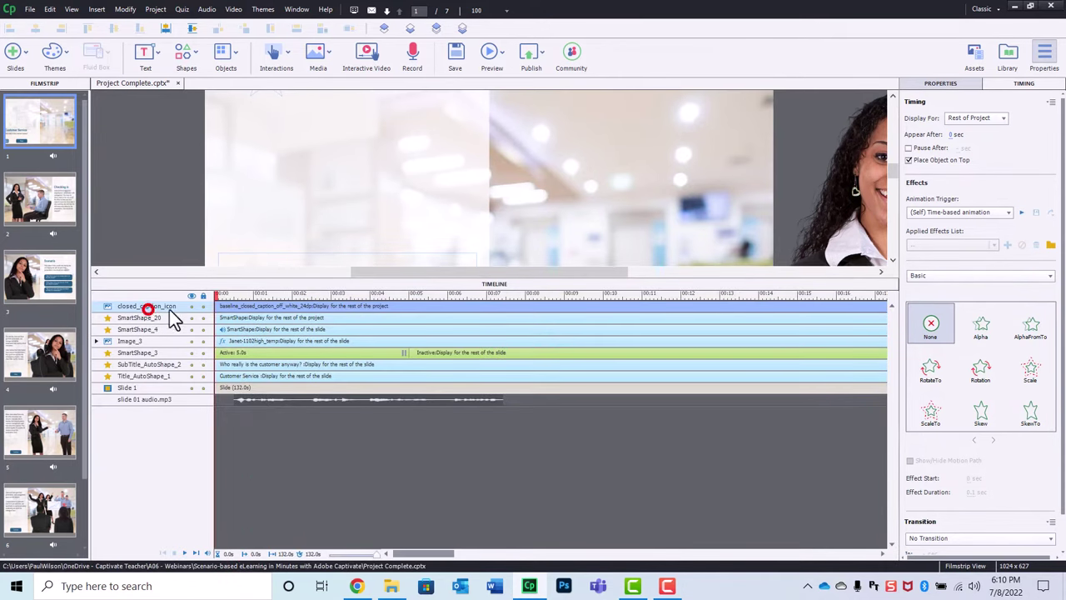
left_click(950, 84)
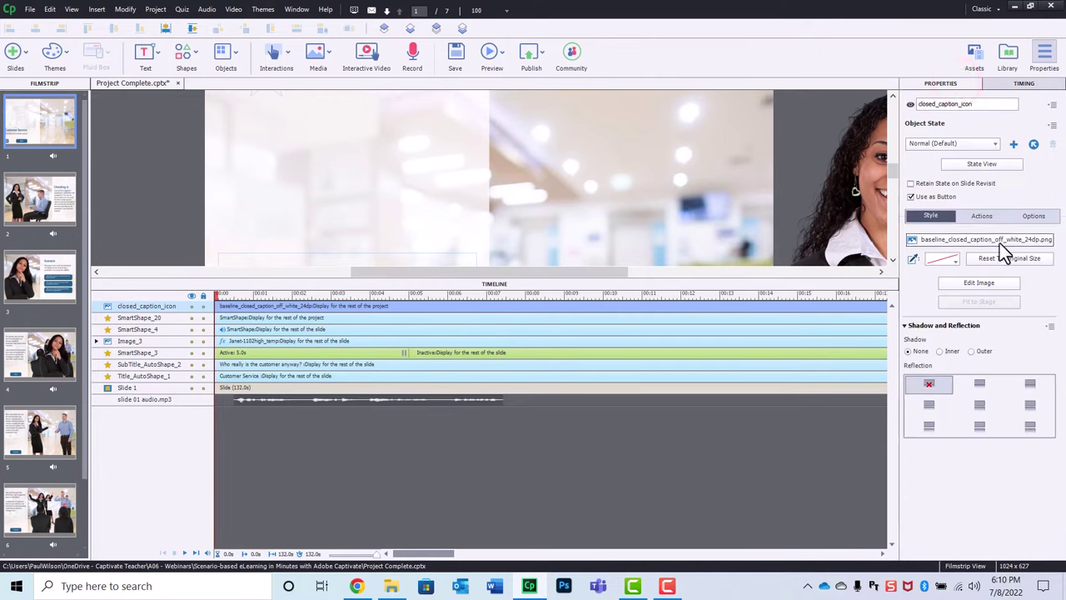
left_click(983, 217)
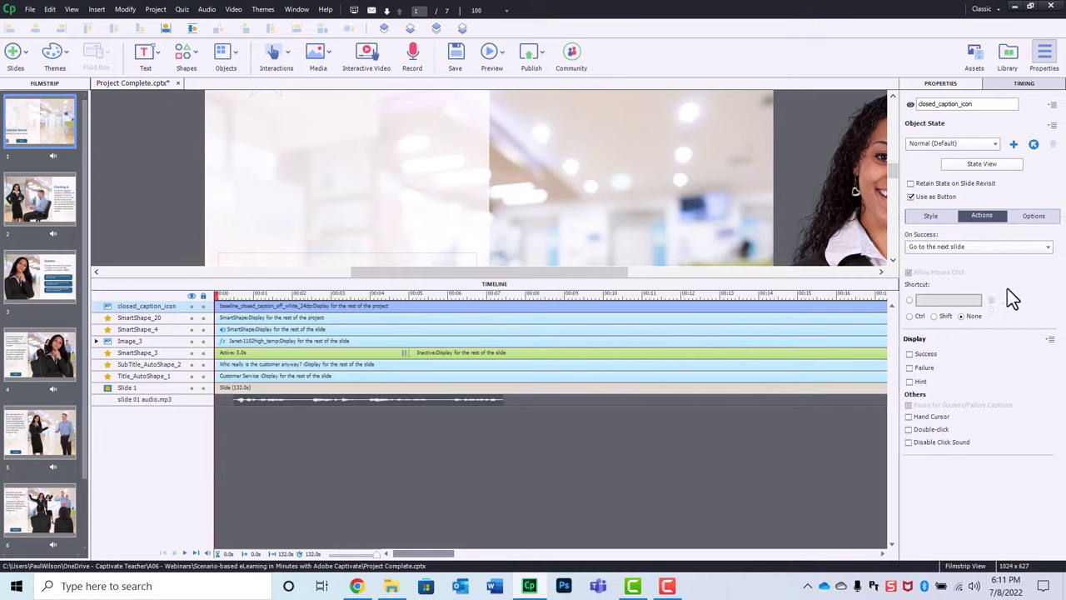
left_click(943, 247)
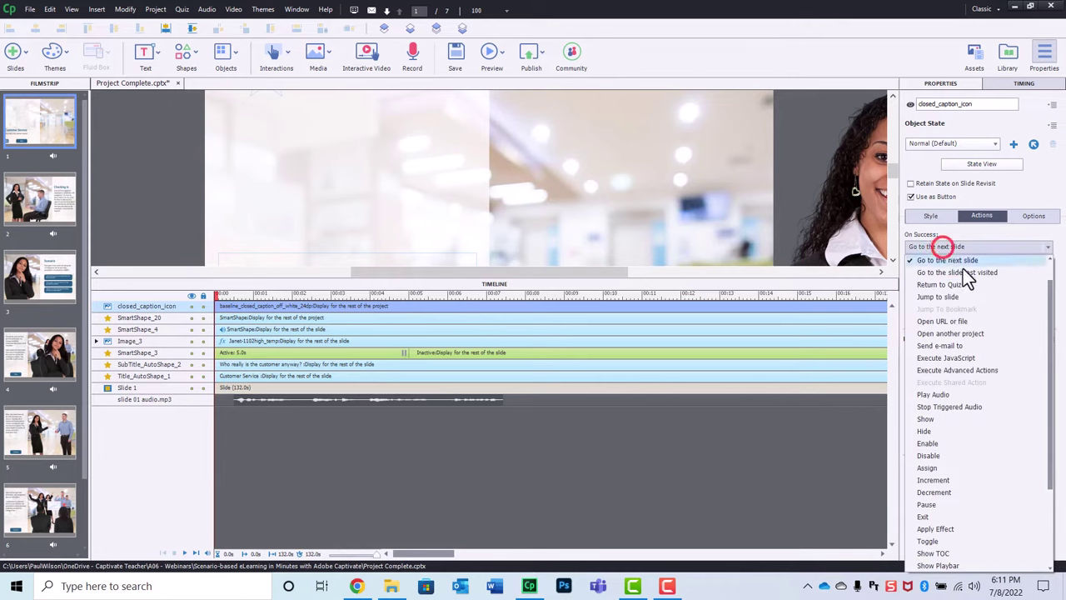
left_click(962, 371)
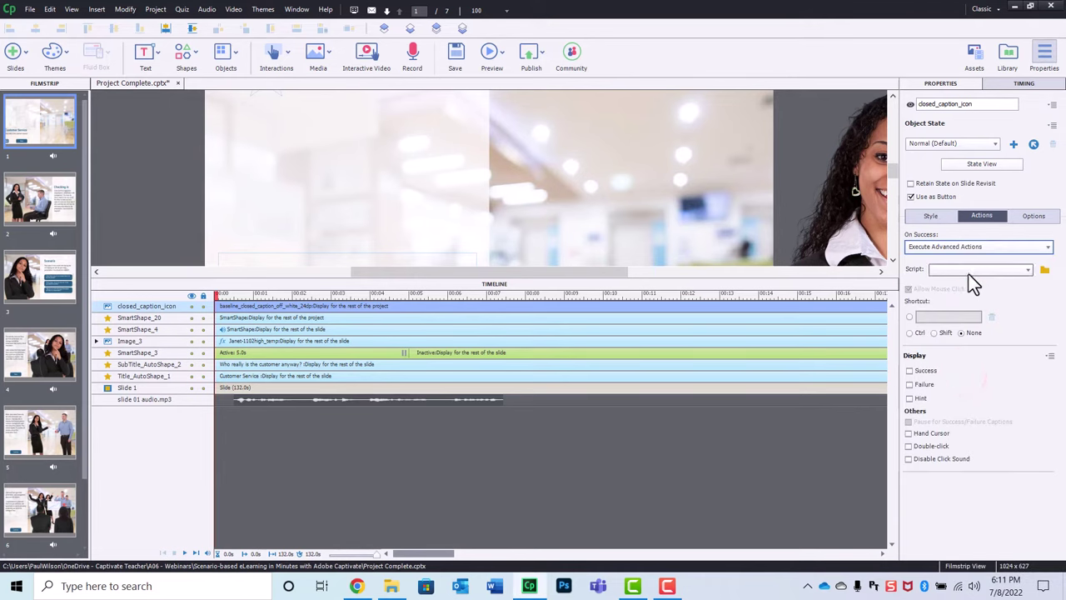
left_click(1045, 271)
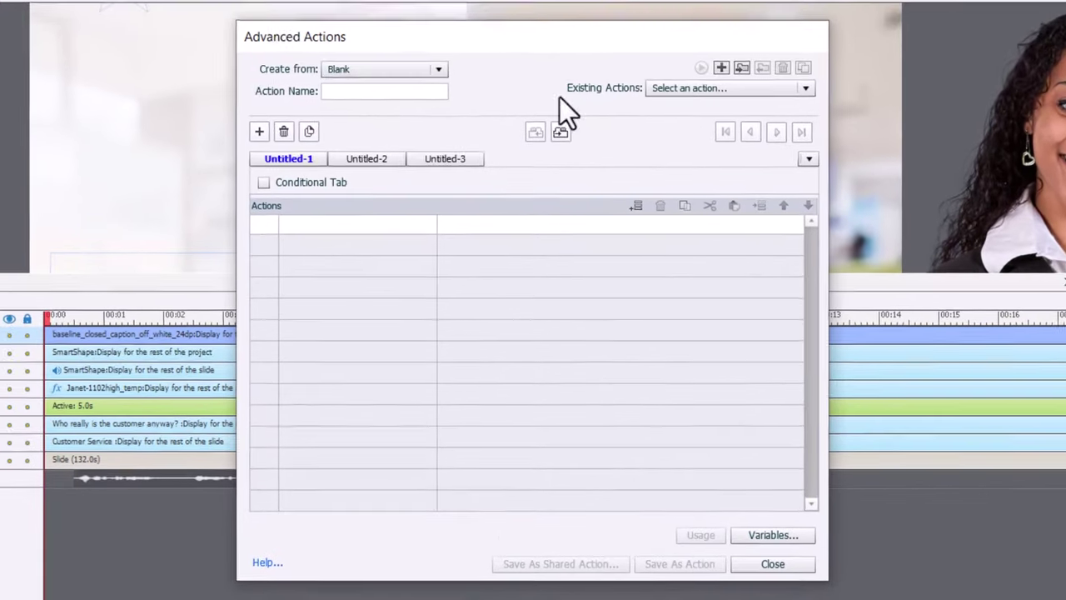
Name the new action ClosedCaptionButtone and make it conditional
left_click(378, 92)
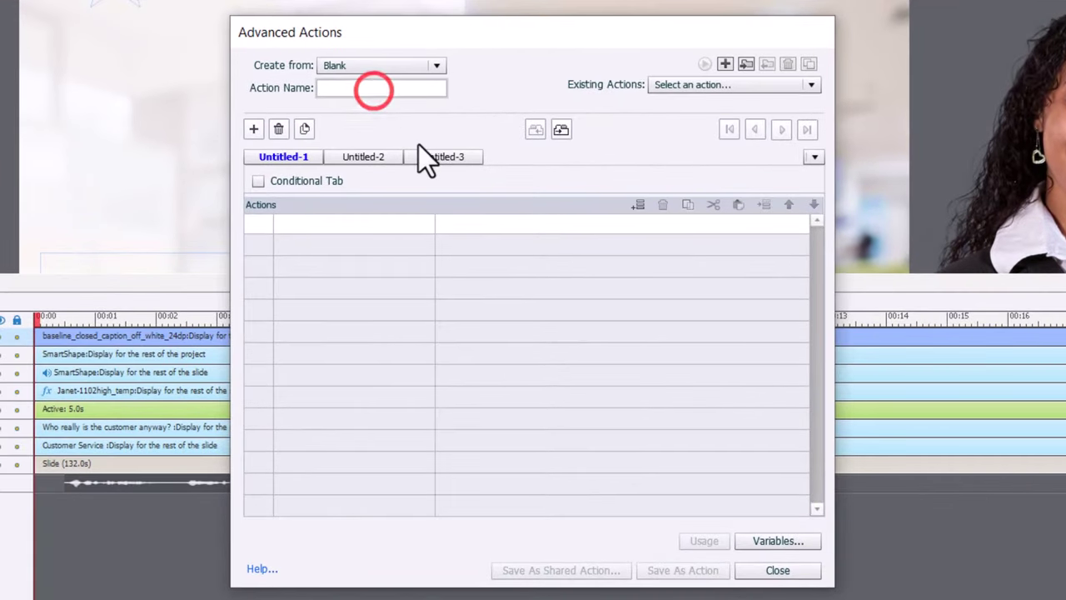
type("Closed")
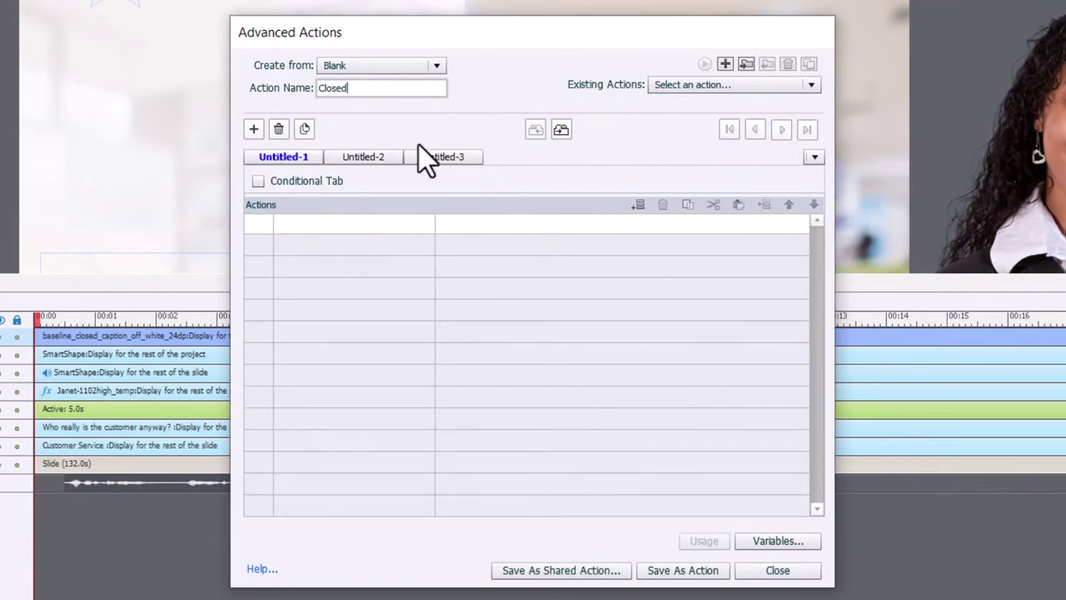
type("CaptionButtone")
left_click(259, 180)
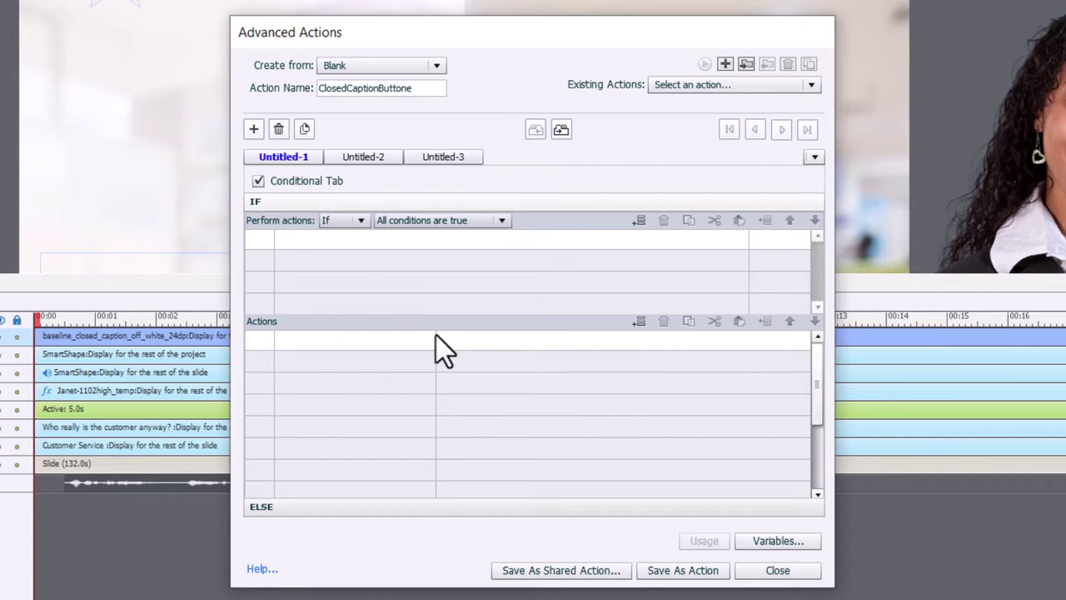
Add the IF condition: variable cpCmndCC is equal to literal 0
left_click(297, 236)
left_click(312, 238)
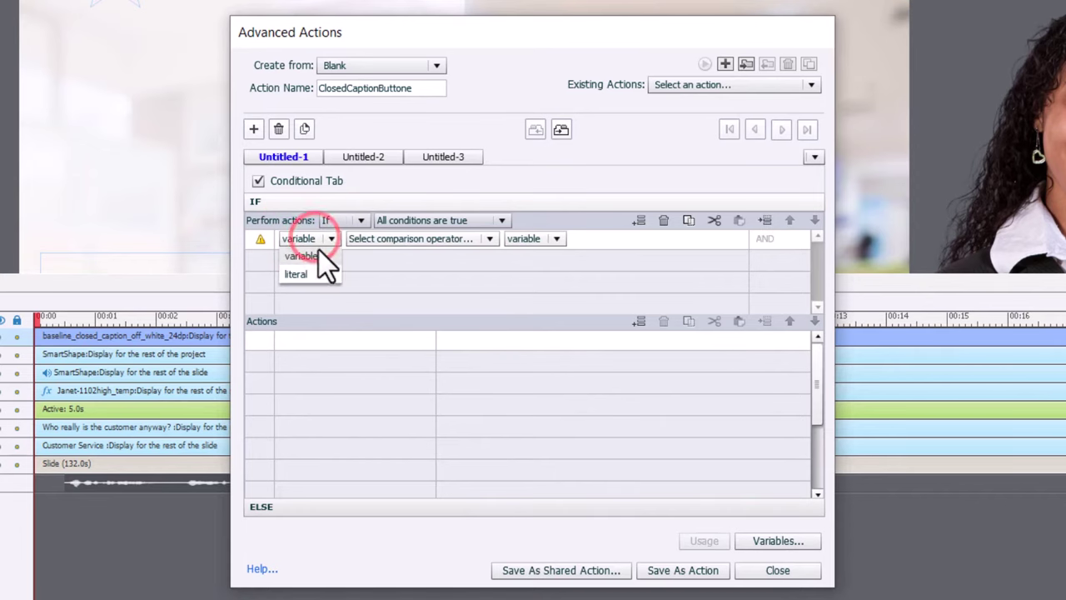
left_click(319, 256)
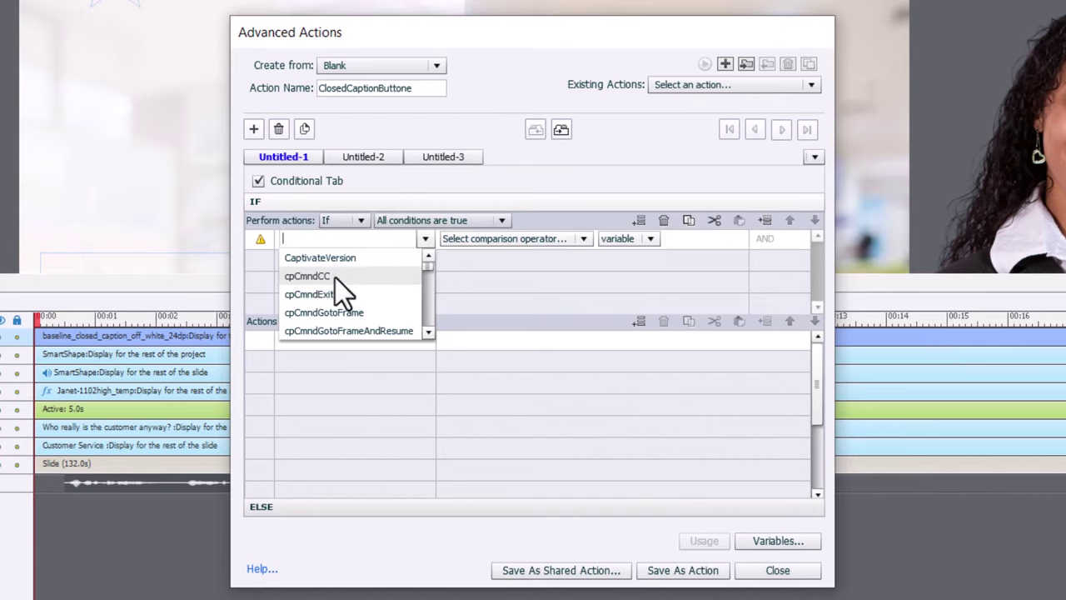
left_click(341, 283)
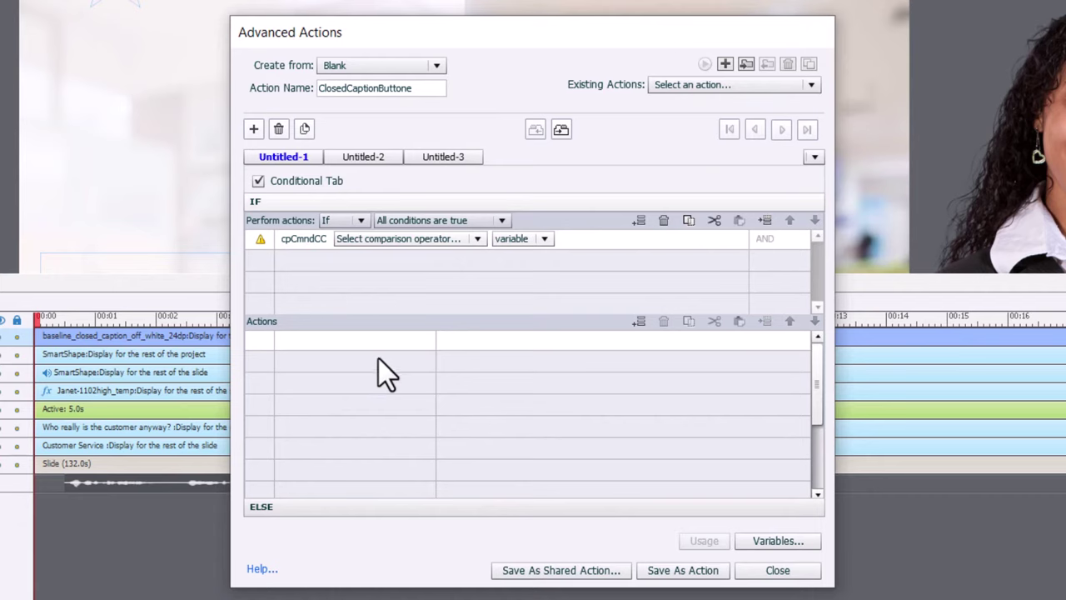
left_click(389, 240)
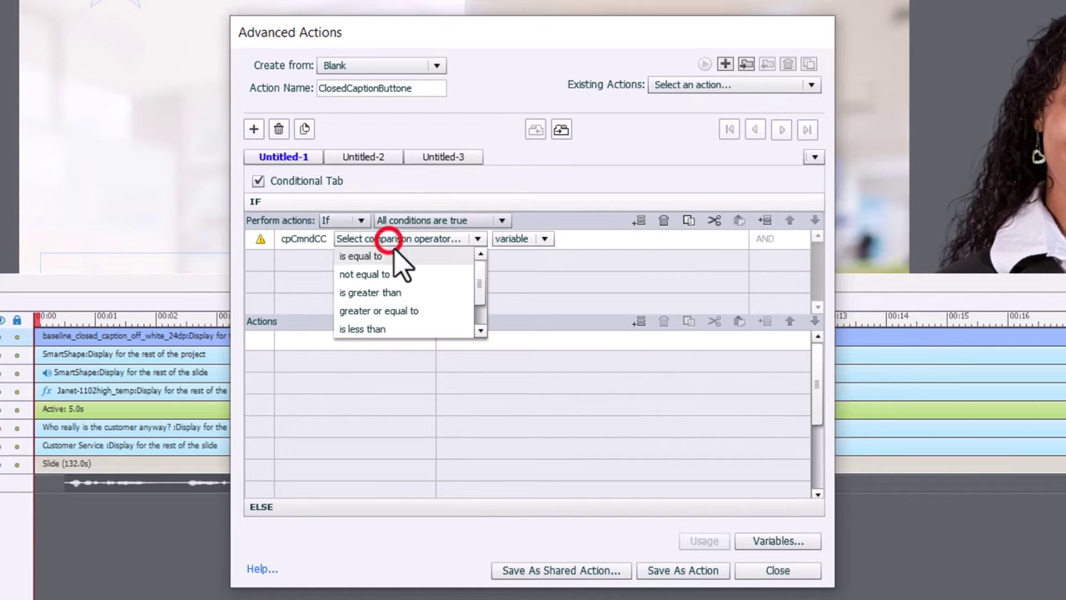
left_click(392, 256)
left_click(435, 239)
left_click(414, 277)
type("0")
key("Return")
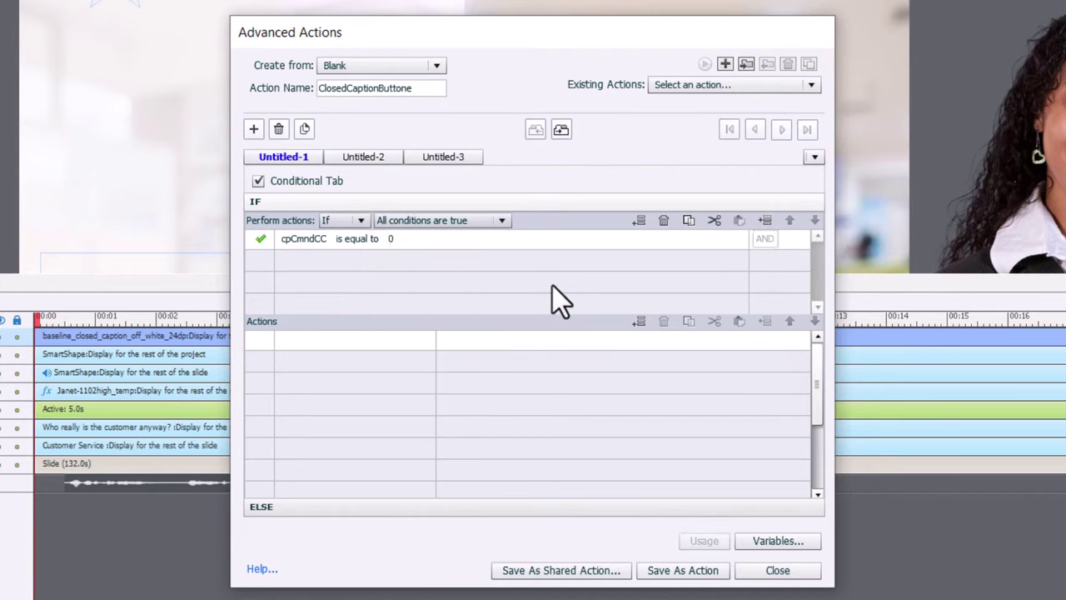
Under IF, add an Assign action setting cpCmndCC to the literal value 1
left_click(302, 340)
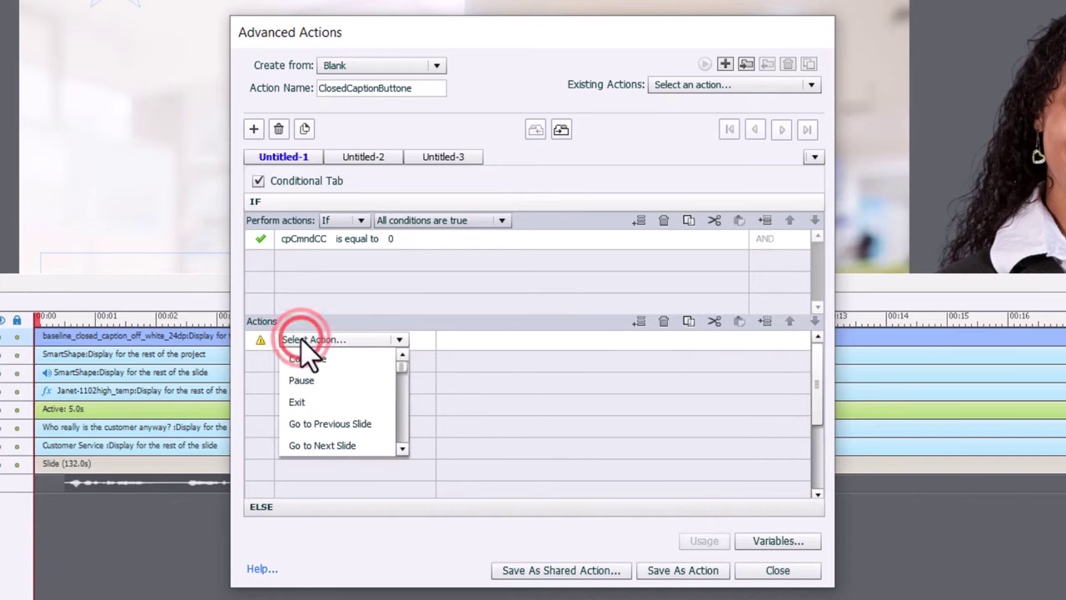
scroll(307, 349, "down", 5)
left_click(304, 364)
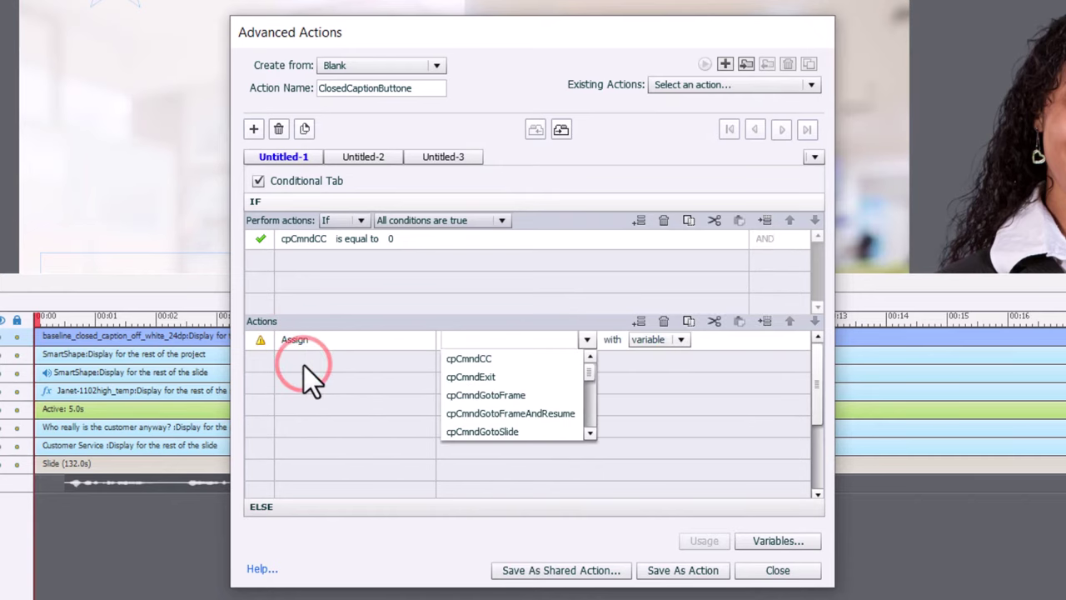
left_click(454, 360)
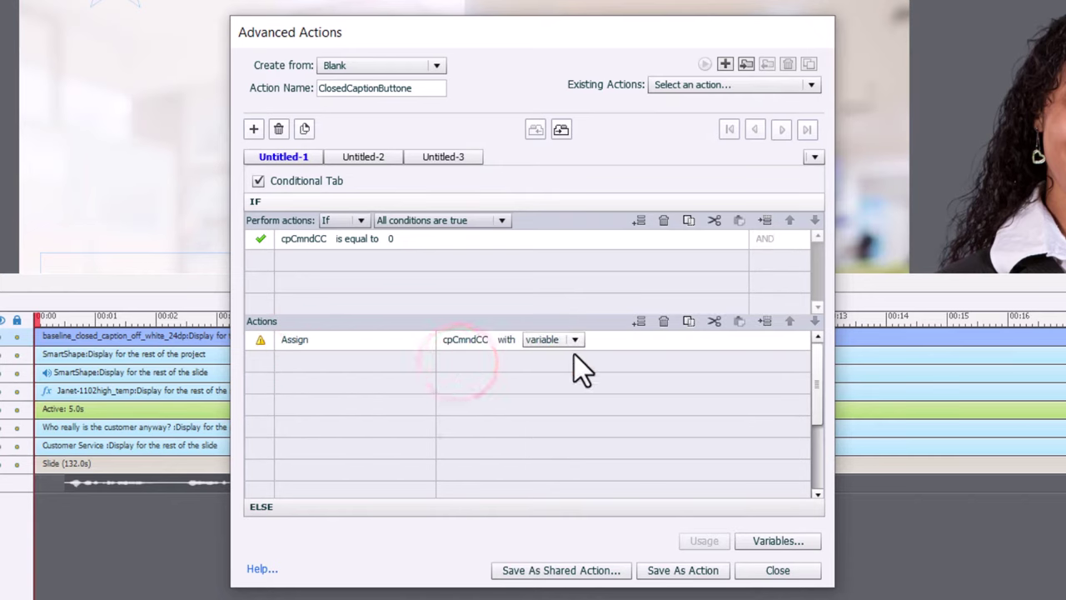
left_click(575, 340)
left_click(548, 373)
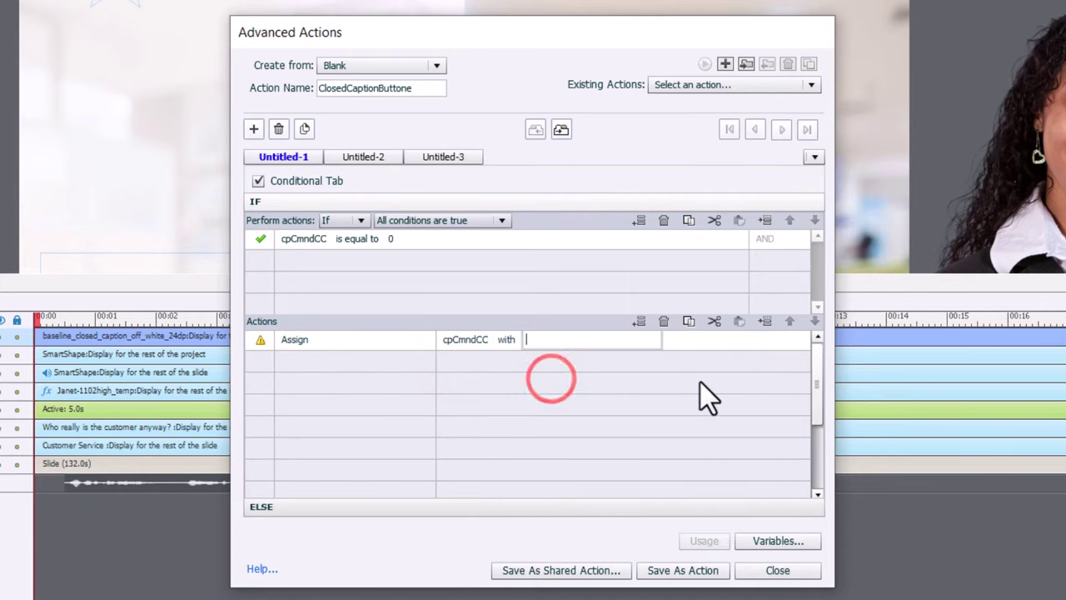
type("1")
key("Return")
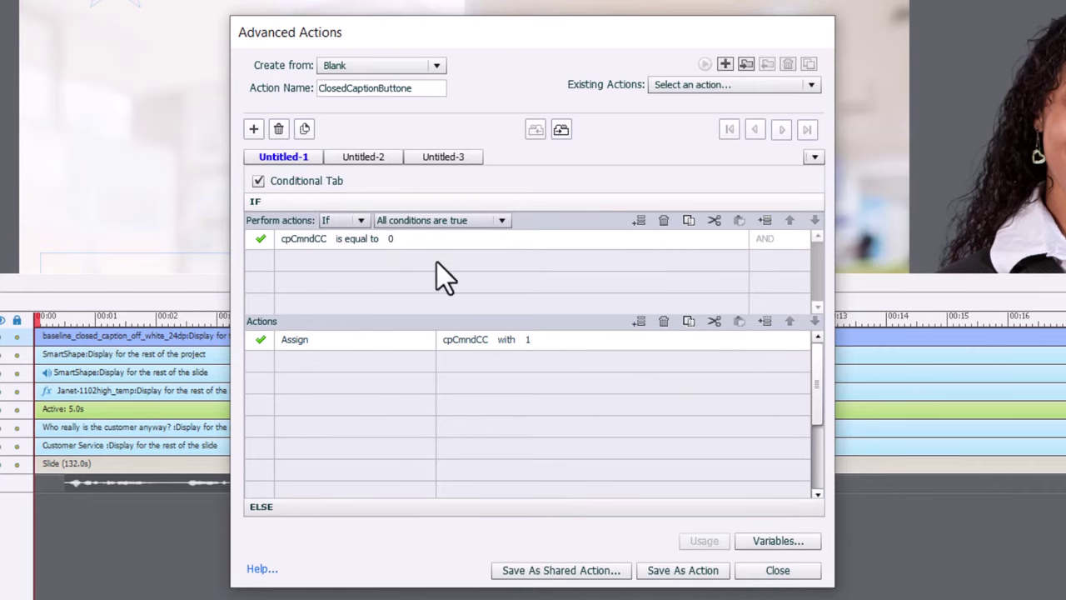
Under ELSE, add an Assign action setting cpCmndCC to the literal value 0
left_click(333, 507)
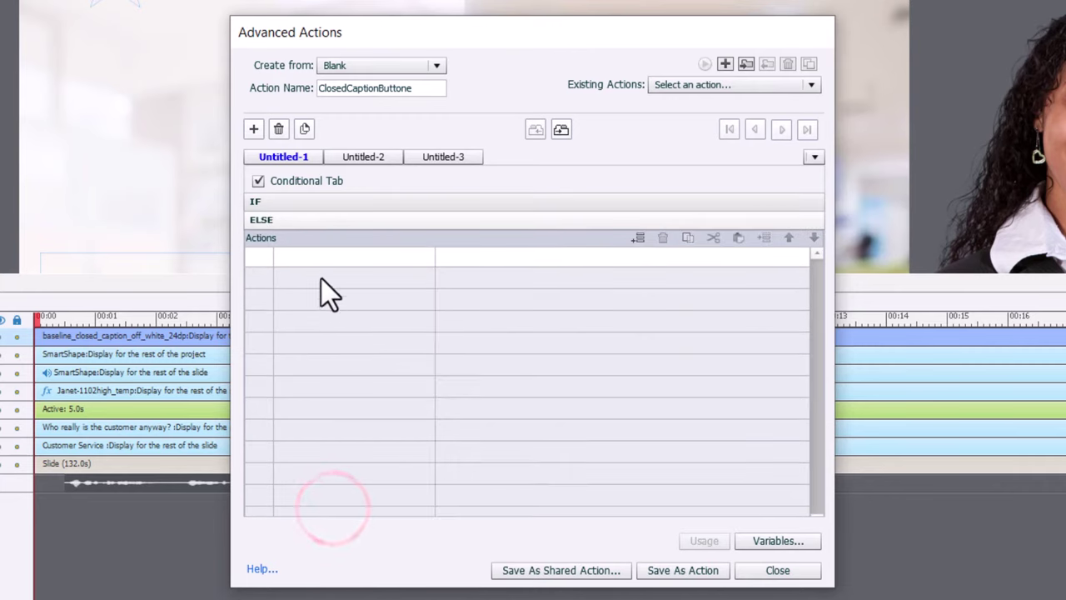
left_click(307, 261)
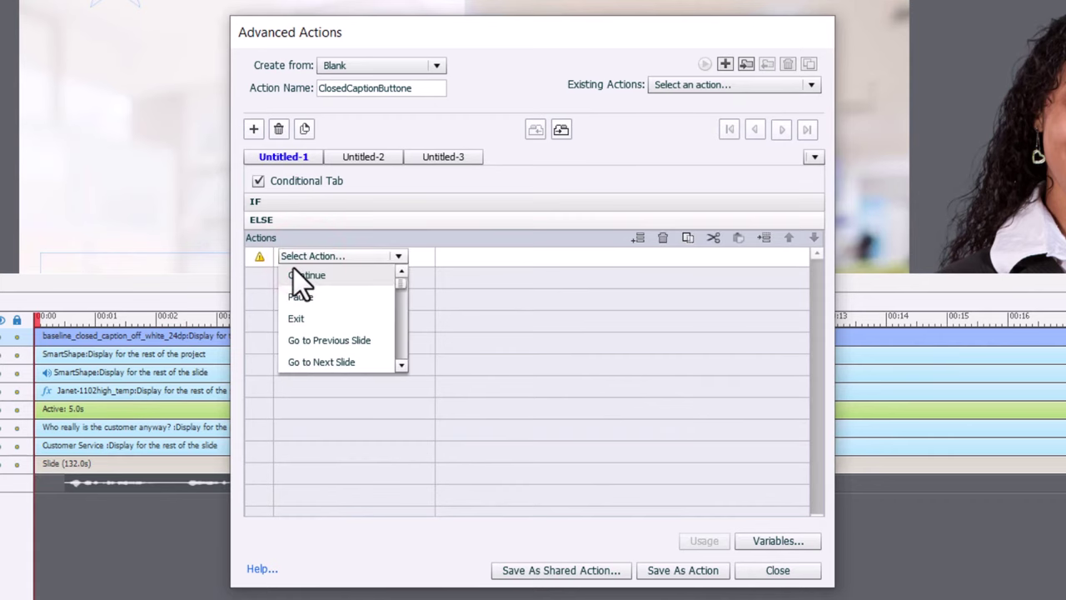
scroll(300, 283, "down", 3)
left_click(304, 266)
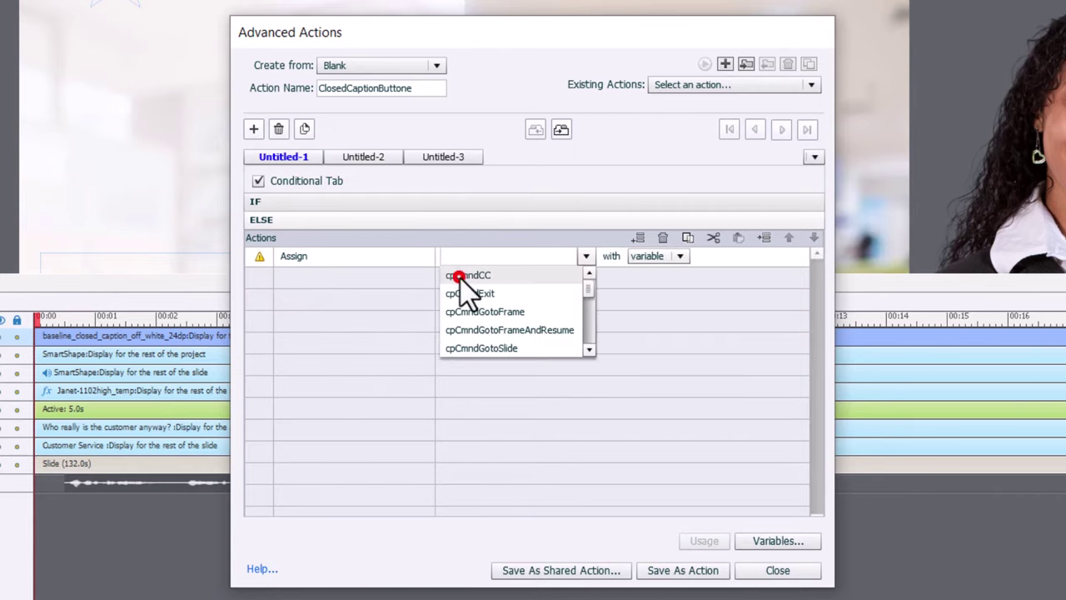
left_click(454, 274)
left_click(556, 257)
left_click(559, 292)
type("0")
key("Return")
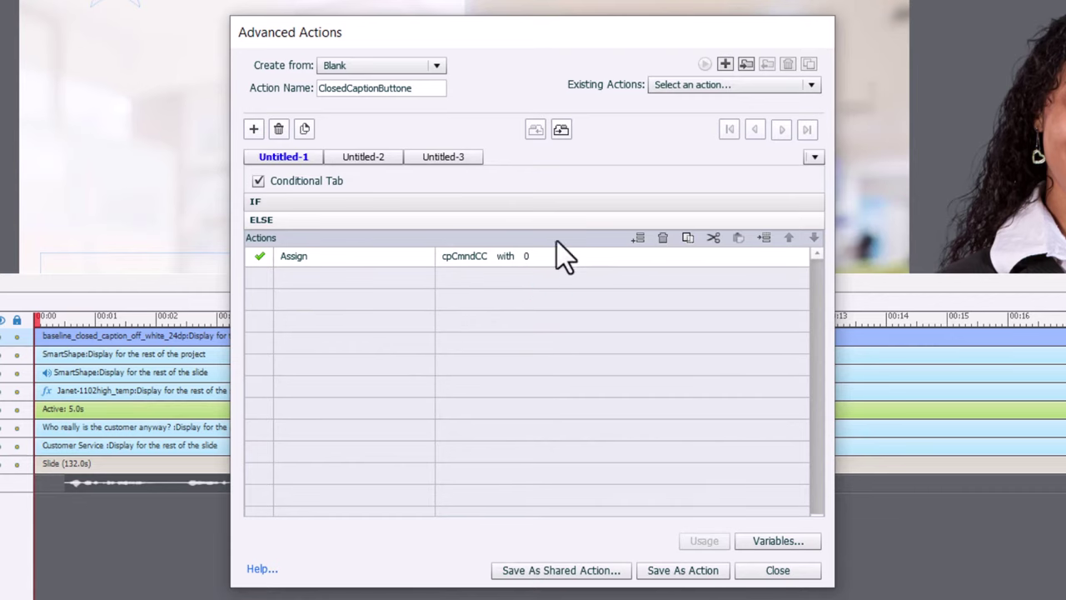
left_click(543, 199)
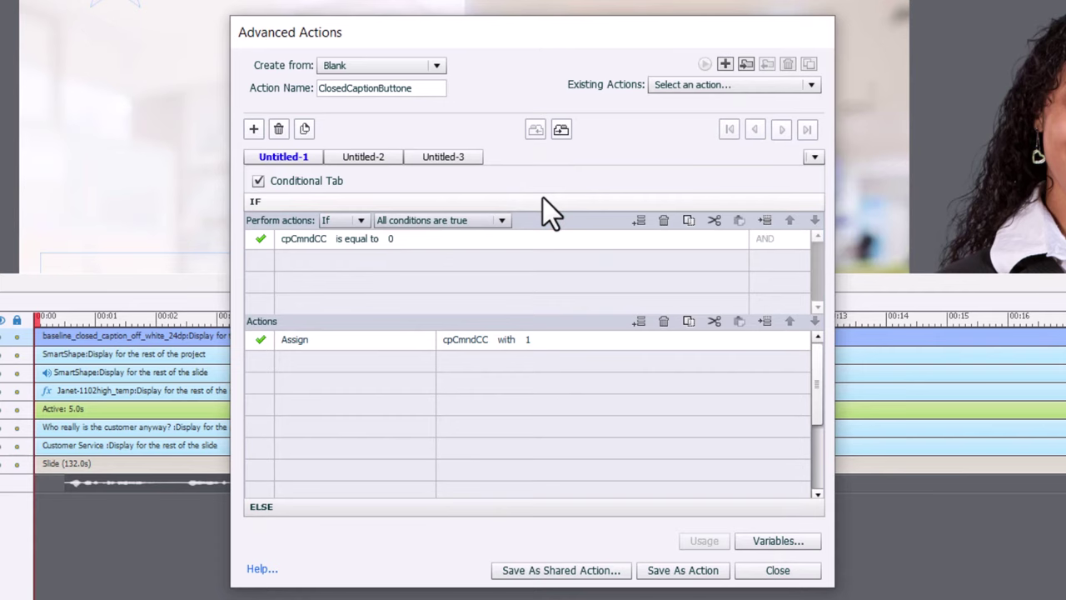
Add an IF action changing closed_caption_icon's state to closed_caption_on
double_click(317, 361)
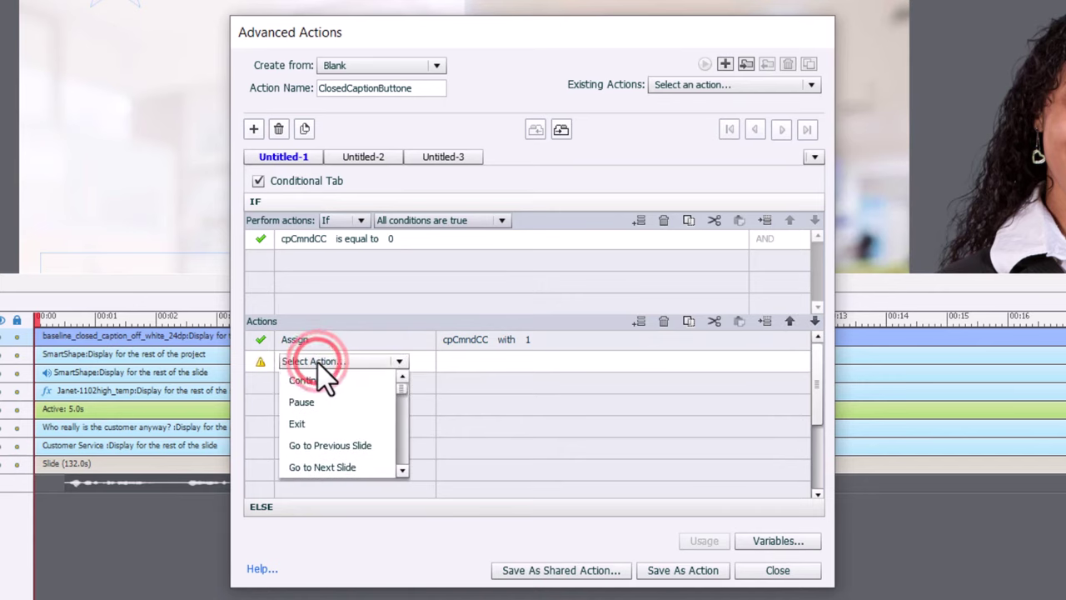
scroll(325, 381, "down", 10)
left_click(321, 380)
left_click(481, 385)
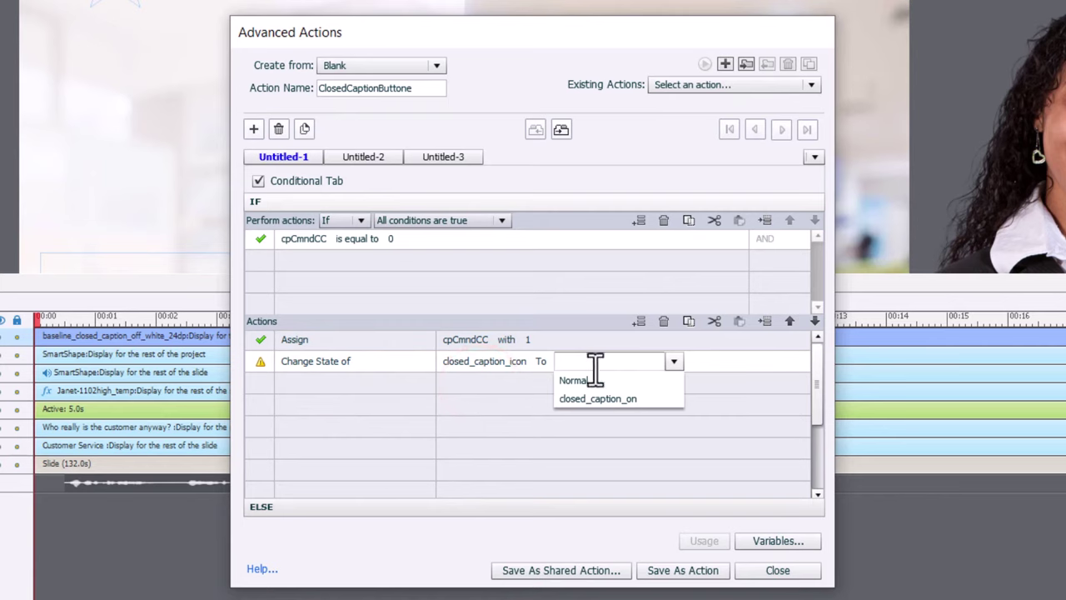
left_click(625, 402)
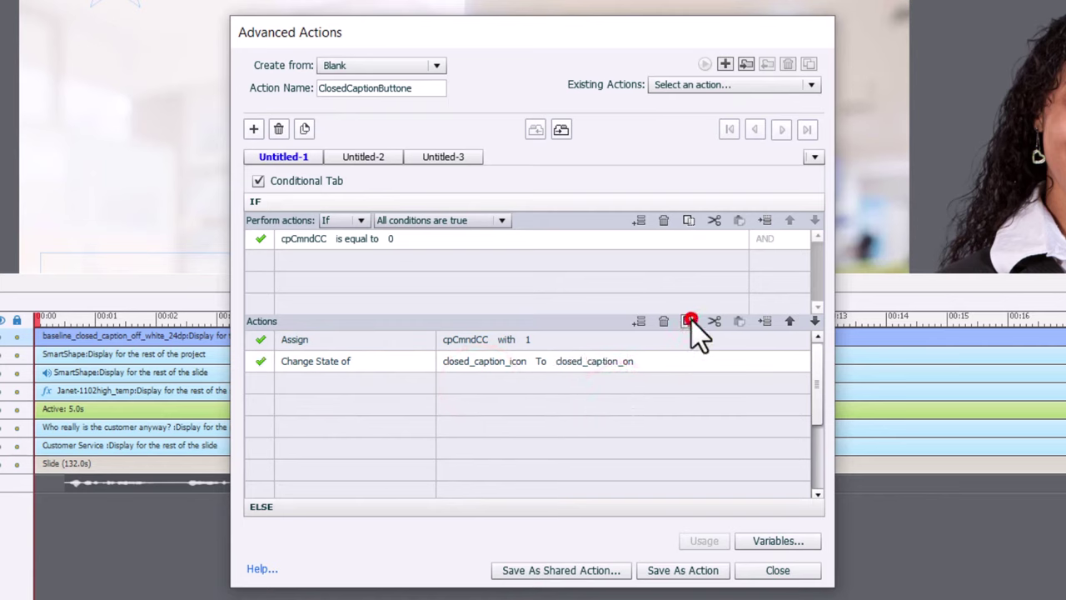
Paste the state change into ELSE with state Normal, then save the action
left_click(538, 507)
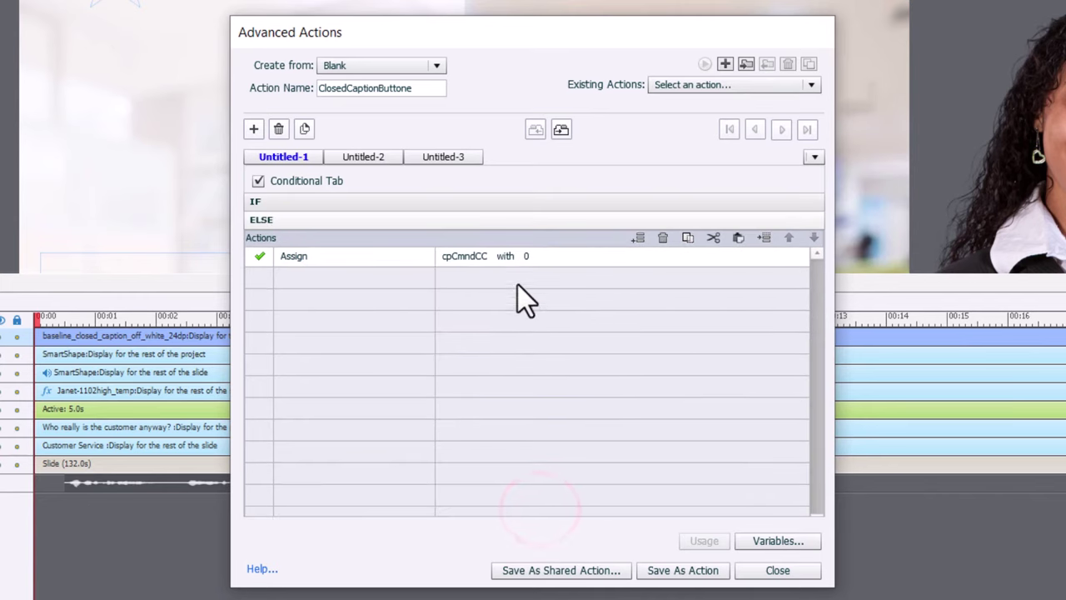
left_click(513, 280)
left_click(738, 238)
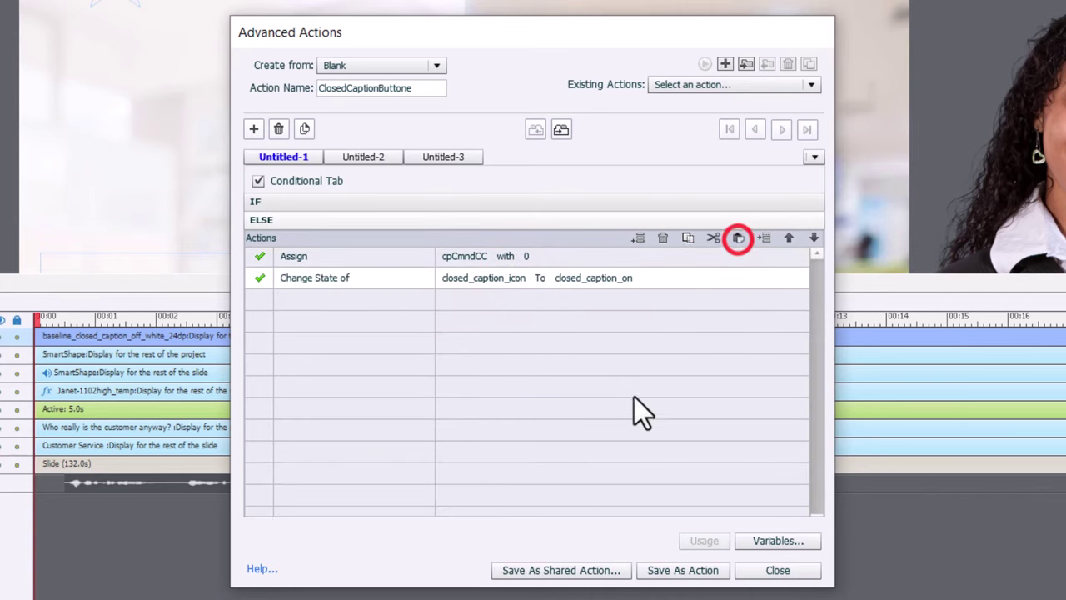
left_click(608, 281)
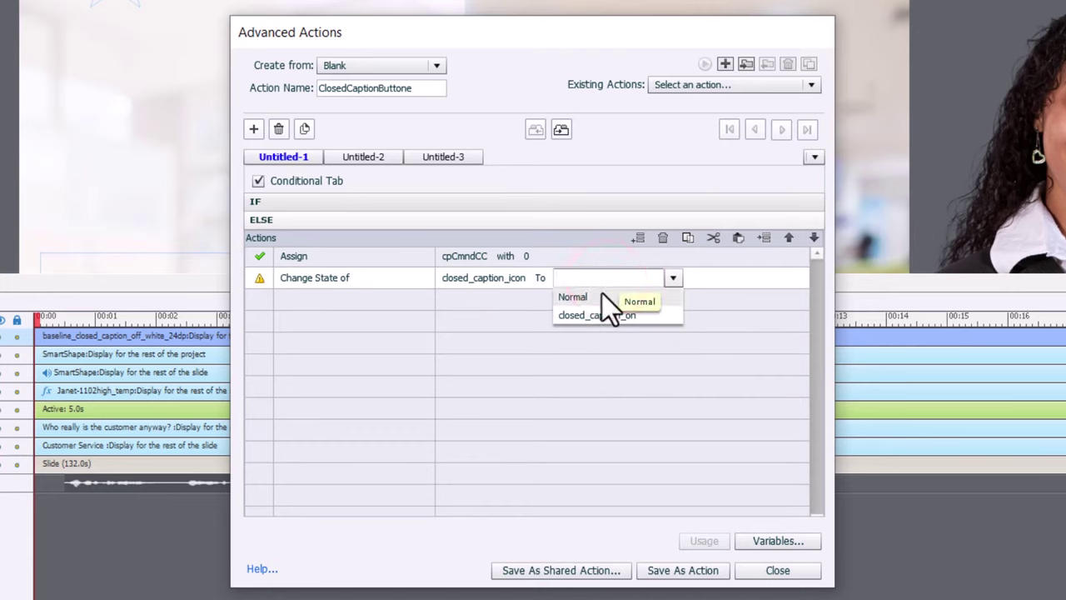
left_click(606, 296)
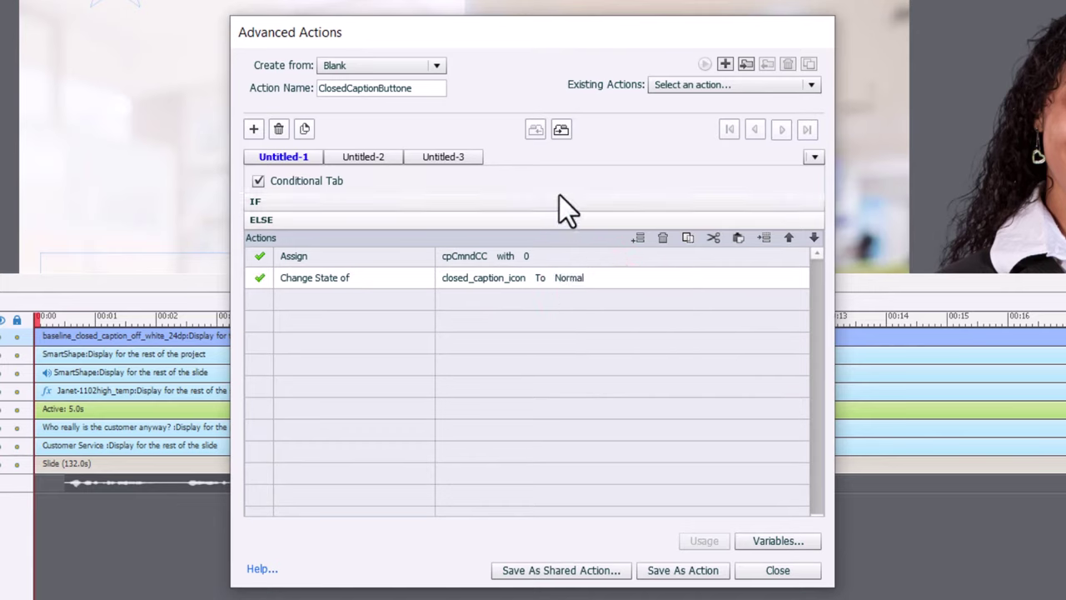
left_click(673, 570)
left_click(575, 338)
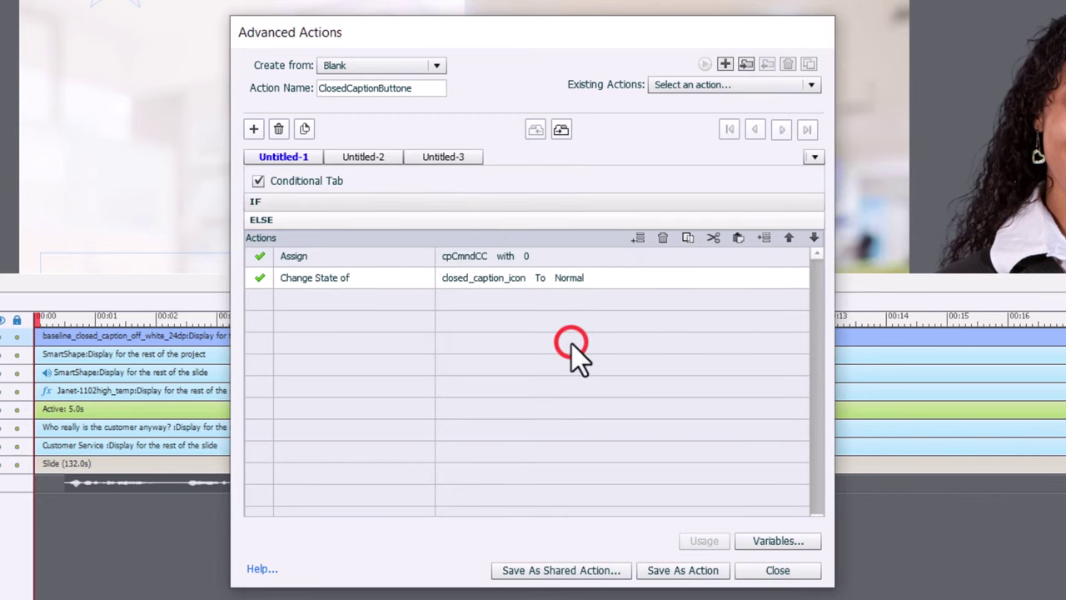
Enable Hand Cursor and Disable Click Sound for closed_caption_icon in its Actions properties
left_click(800, 581)
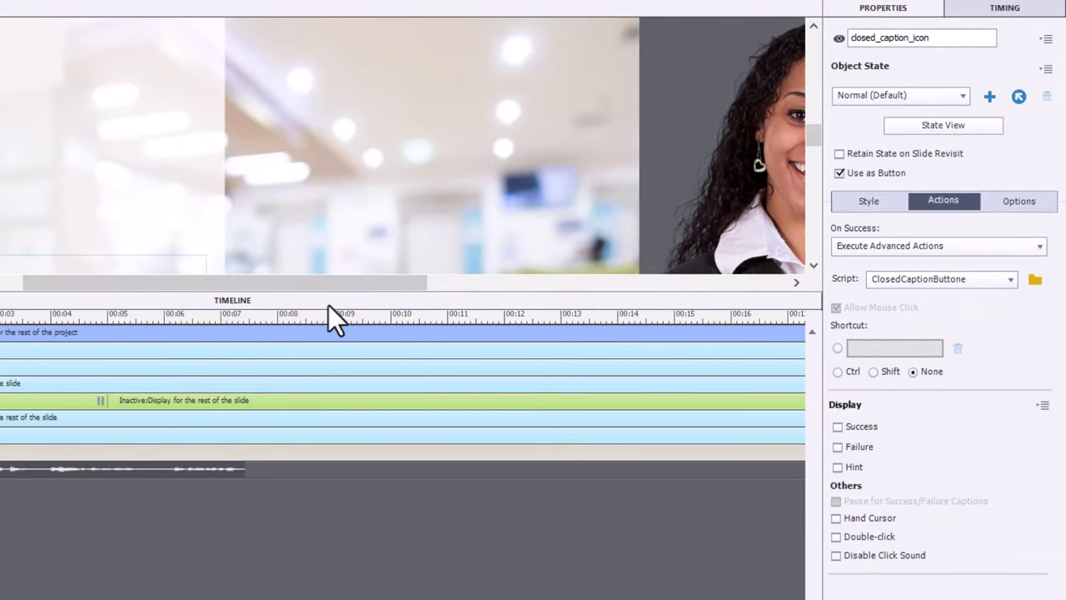
left_click(323, 300)
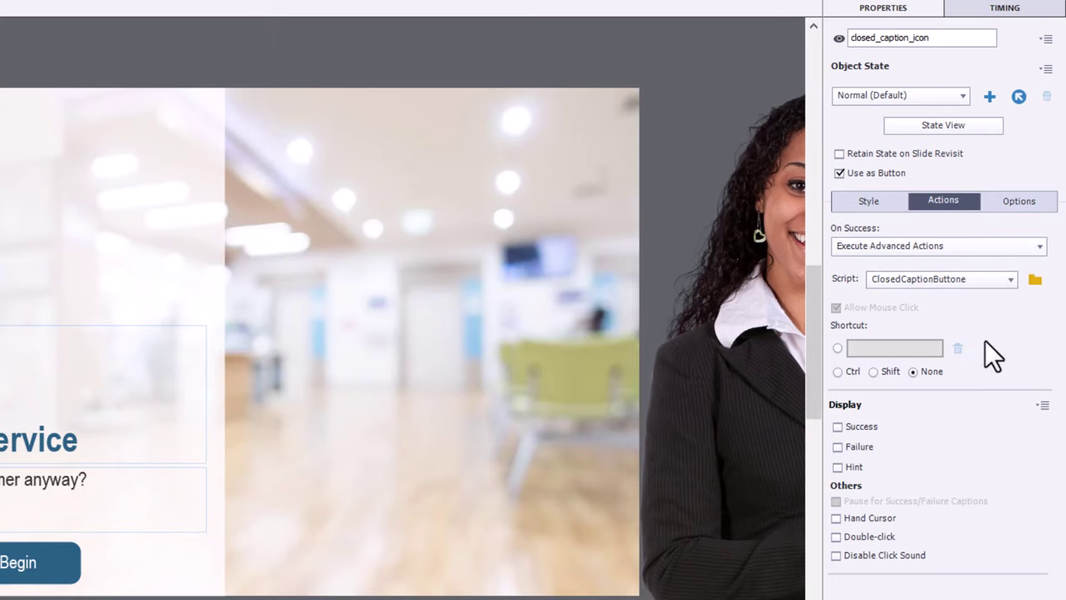
left_click(855, 518)
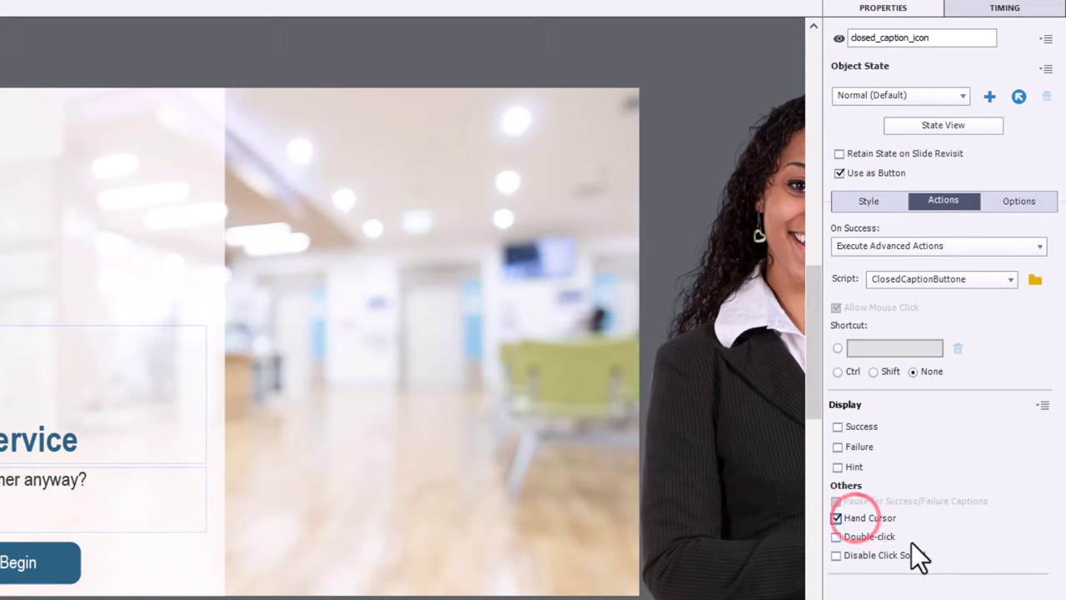
left_click(875, 556)
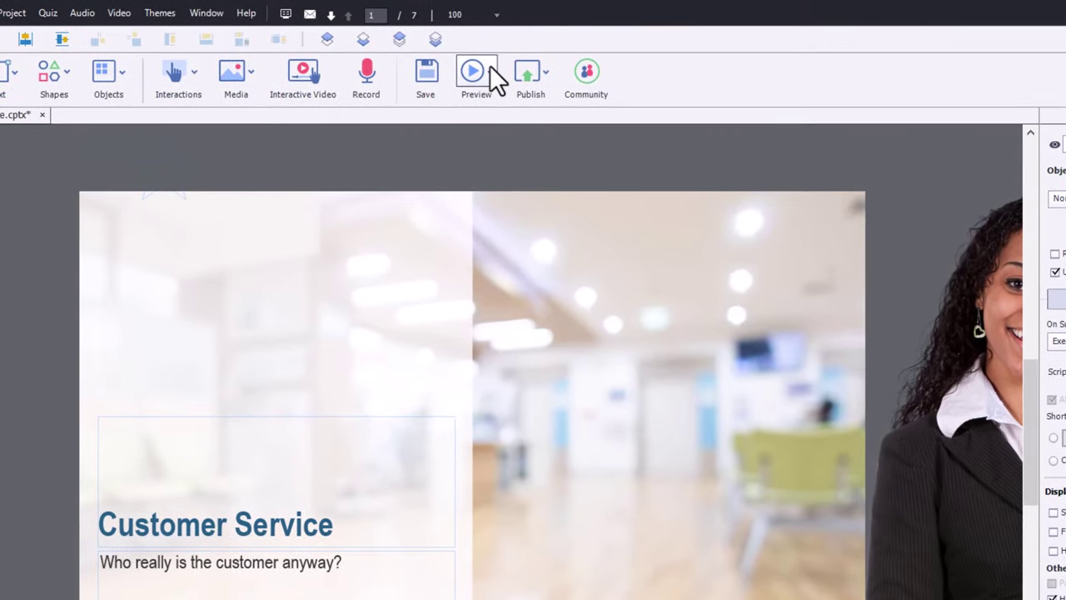
Preview the course as HTML5 in the browser and toggle the CC button off and on
left_click(490, 67)
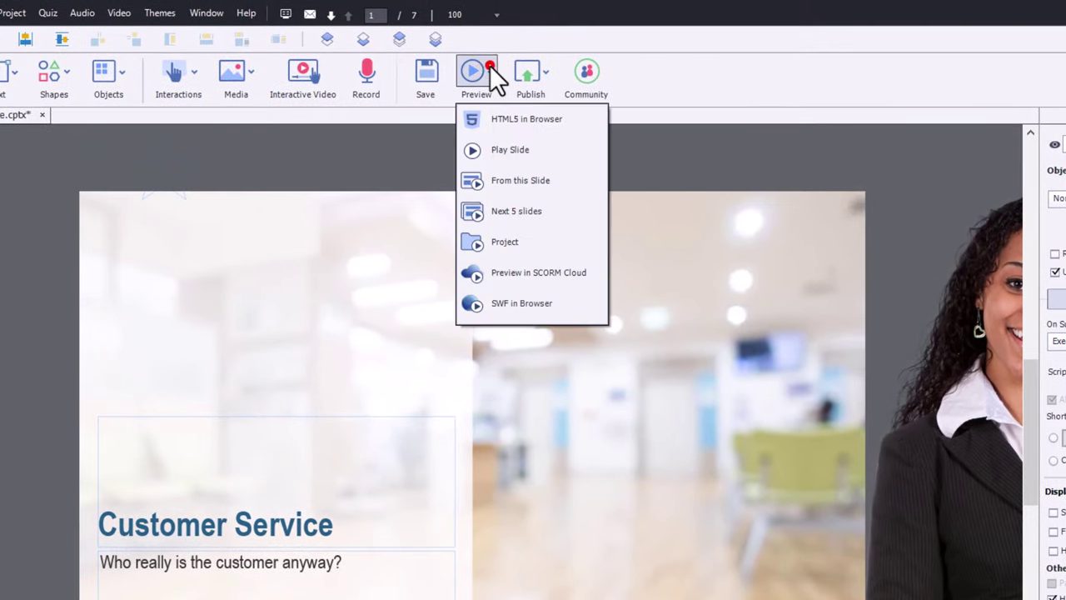
left_click(521, 118)
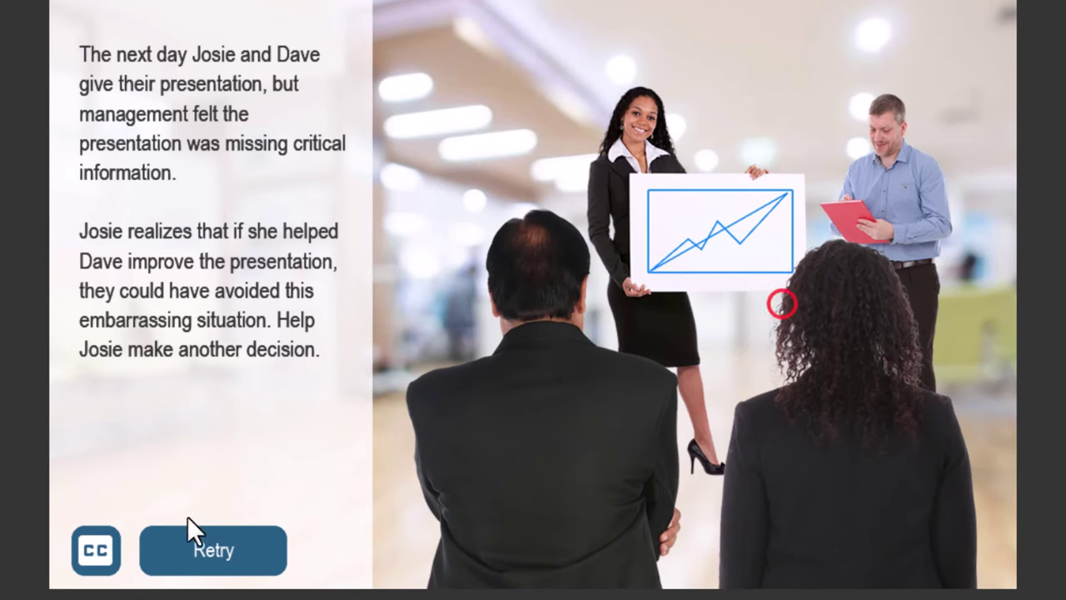
left_click(111, 553)
left_click(111, 553)
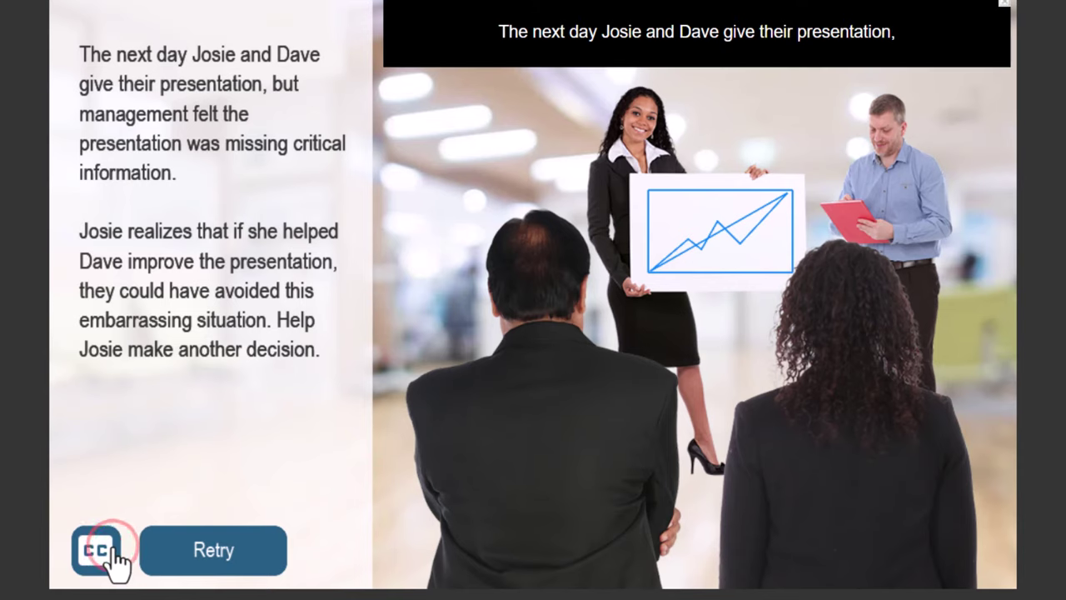